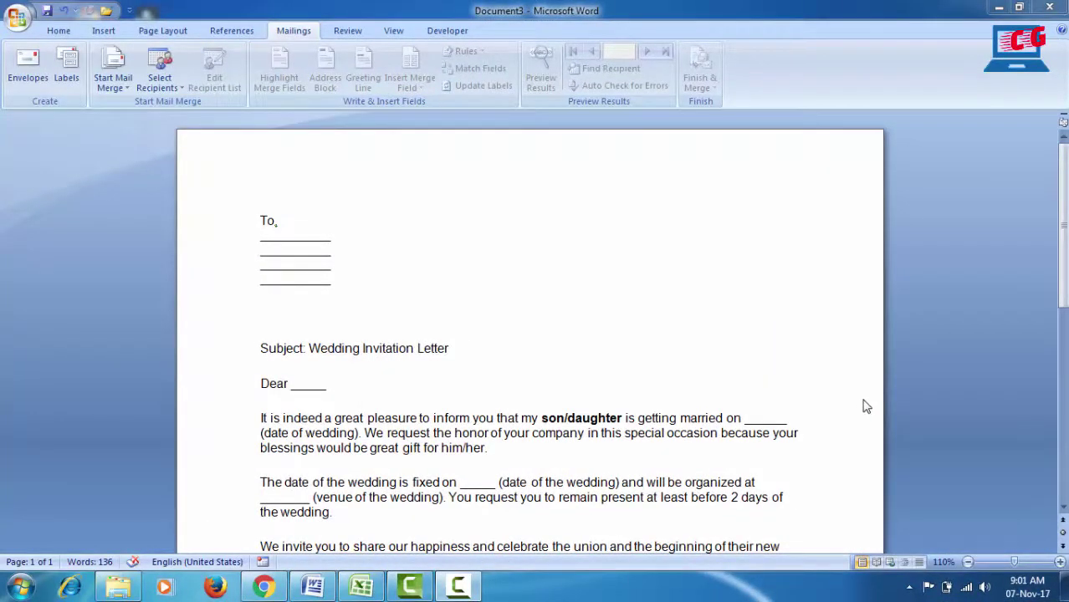
Look over the letter's address lines, the Dear greeting and the Subject line.
{"action": "left_click", "coordinate": [260, 249]}
{"action": "left_click", "coordinate": [260, 274]}
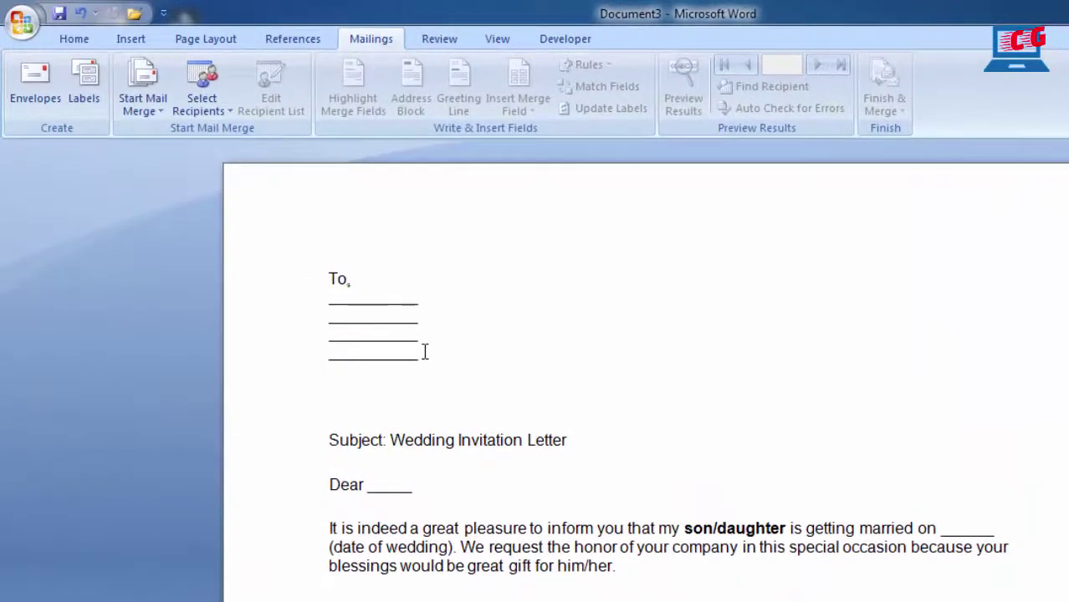
{"action": "left_click", "coordinate": [455, 480]}
{"action": "scroll", "coordinate": [454, 480], "scroll_direction": "down", "scroll_amount": 1}
{"action": "scroll", "coordinate": [454, 481], "scroll_direction": "down", "scroll_amount": 3}
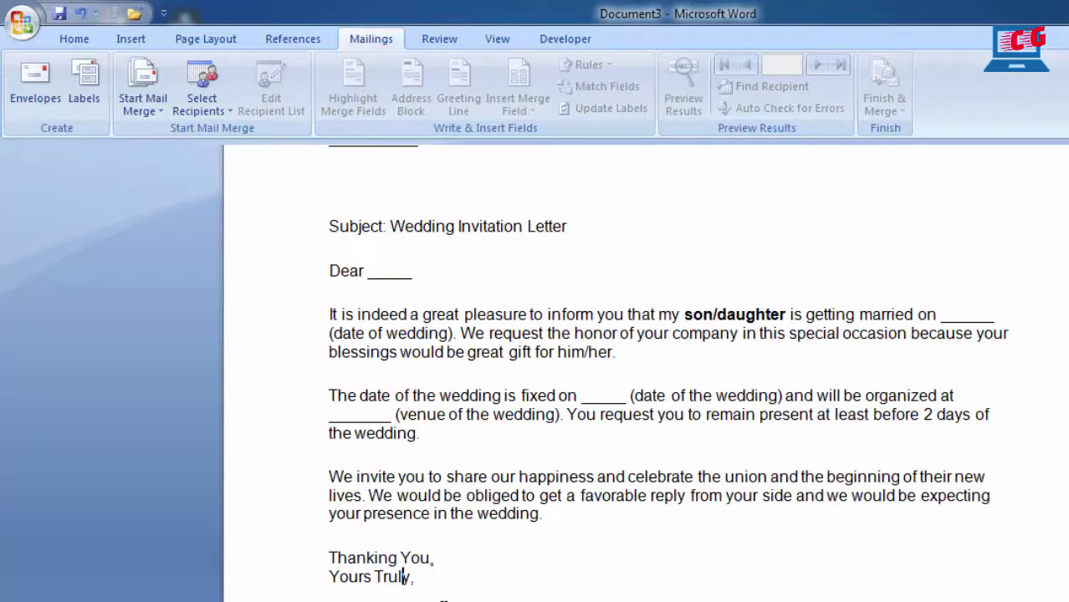
{"action": "scroll", "coordinate": [443, 601], "scroll_direction": "up", "scroll_amount": 1}
{"action": "scroll", "coordinate": [443, 601], "scroll_direction": "up", "scroll_amount": 3}
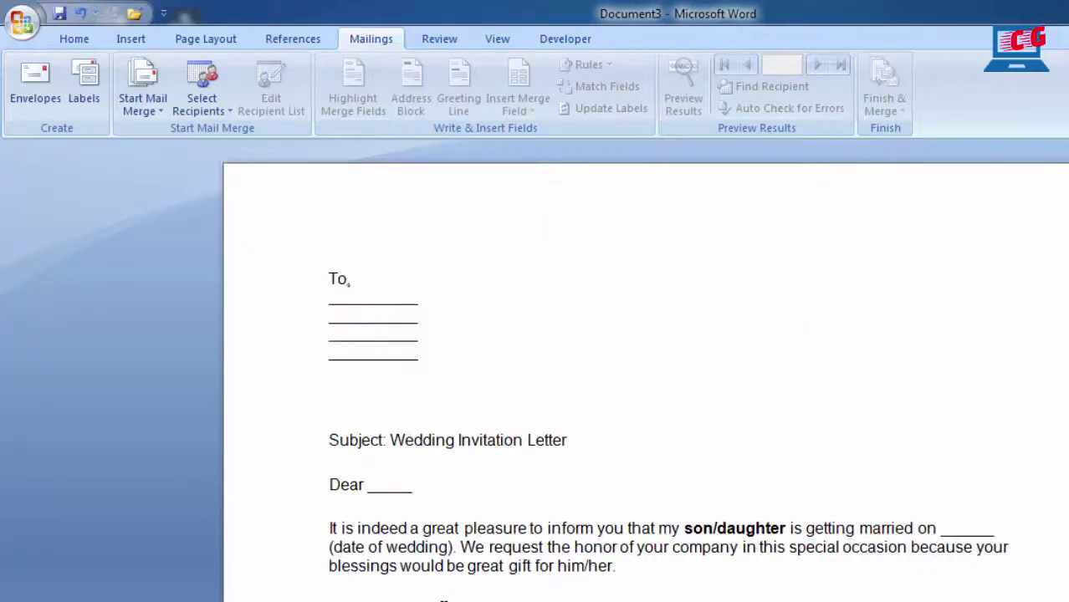
{"action": "left_click", "coordinate": [402, 394]}
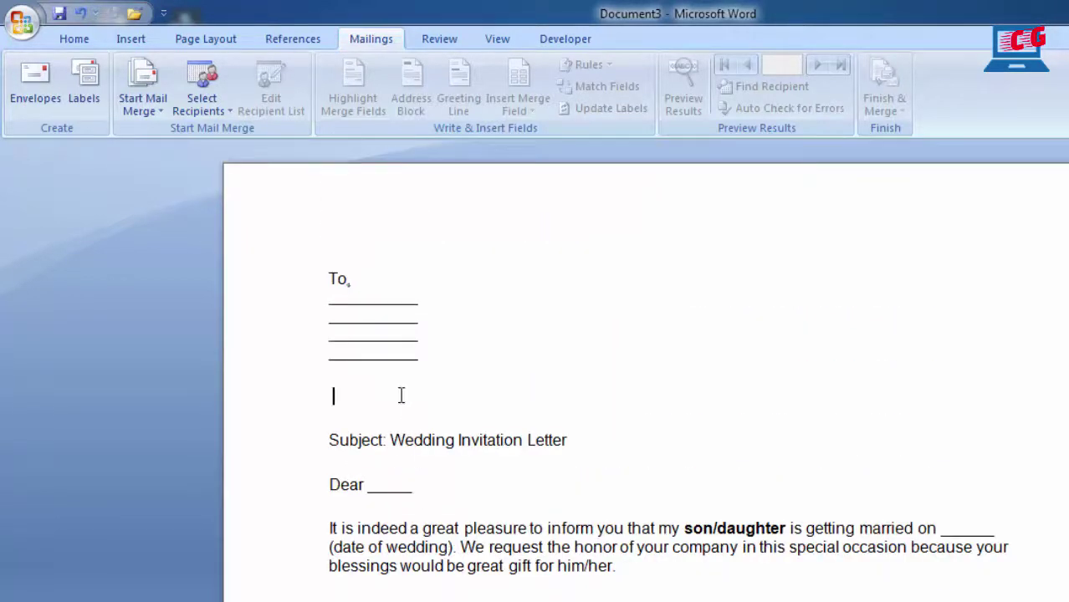
Select and delete the four underline placeholder lines under 'To,'.
{"action": "left_click", "coordinate": [324, 309]}
{"action": "left_click_drag", "start_coordinate": [324, 309], "coordinate": [419, 363]}
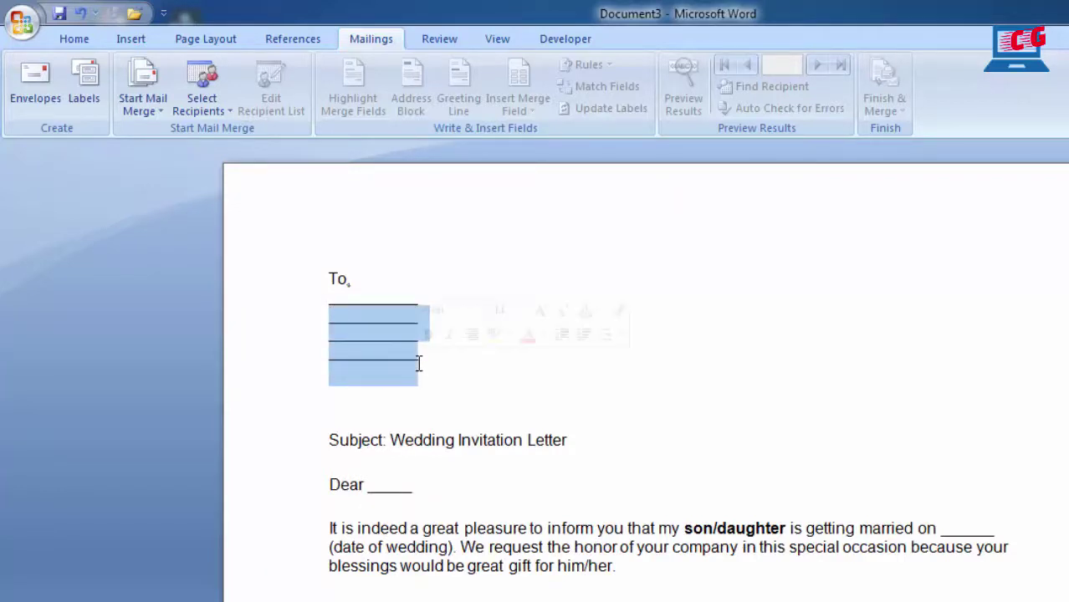
{"action": "left_click", "coordinate": [430, 386]}
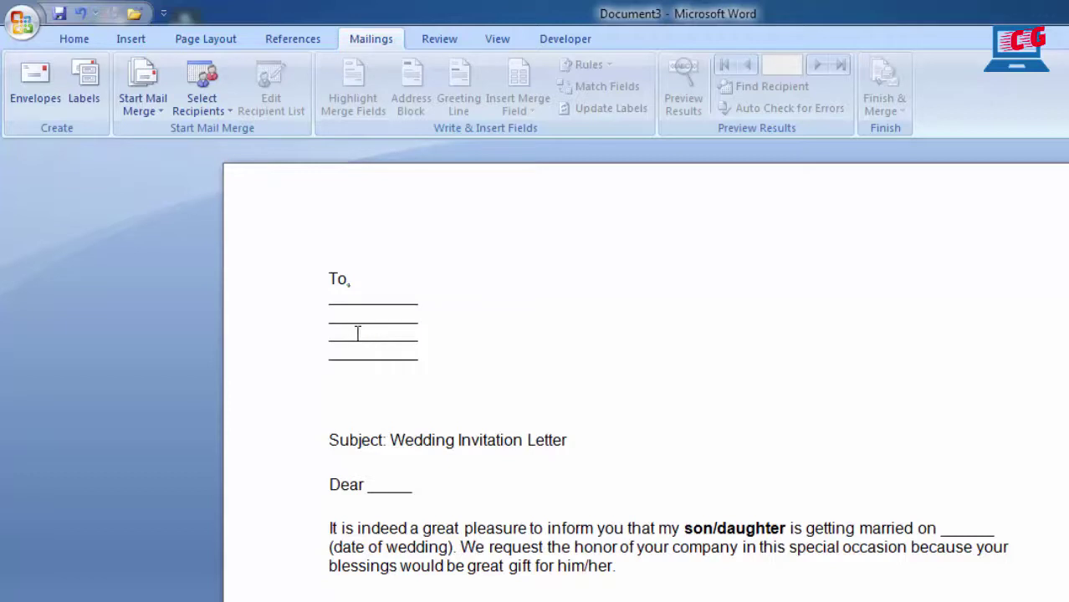
{"action": "left_click_drag", "start_coordinate": [329, 301], "coordinate": [407, 360]}
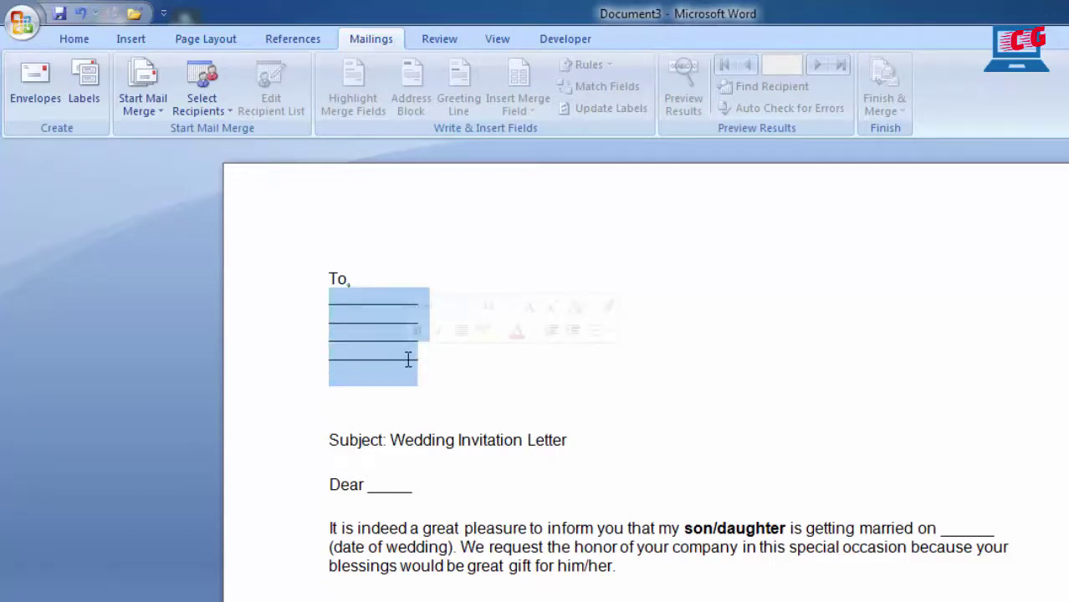
{"action": "key", "text": "Delete"}
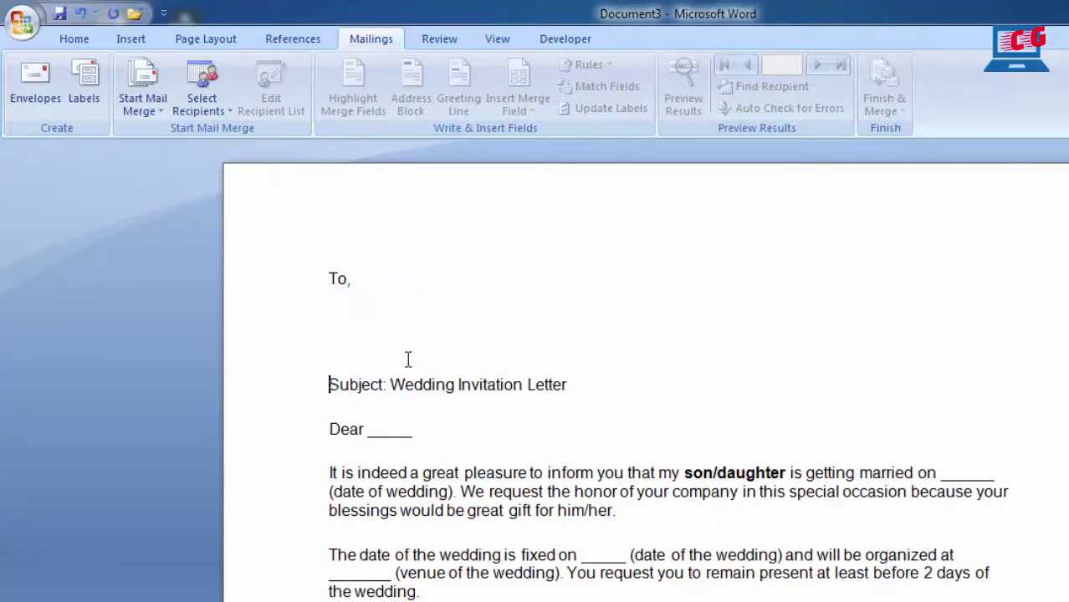
Add blank lines below 'To,' and indent the empty address line.
{"action": "key", "text": "Up"}
{"action": "key", "text": "Up"}
{"action": "key", "text": "Return"}
{"action": "key", "text": "Return"}
{"action": "key", "text": "Return"}
{"action": "key", "text": "Return"}
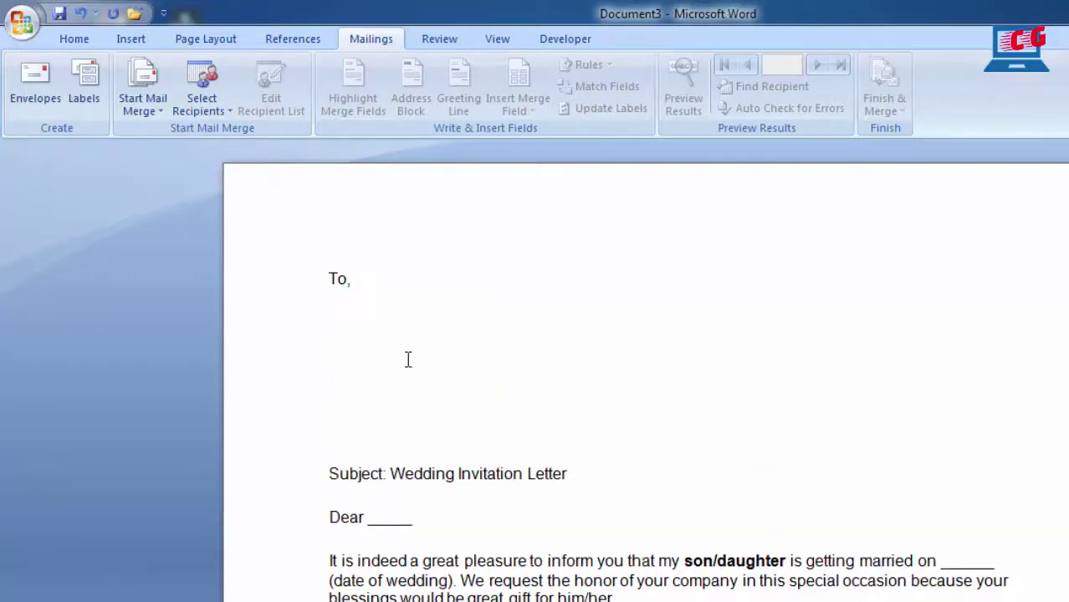
{"action": "key", "text": "Up"}
{"action": "key", "text": "Up"}
{"action": "key", "text": "Up"}
{"action": "left_click", "coordinate": [349, 345]}
{"action": "left_click", "coordinate": [350, 381]}
{"action": "key", "text": "Tab"}
{"action": "key", "text": "Tab"}
Remove the underscores after 'Dear' and review the opening paragraph's wedding date blank.
{"action": "scroll", "coordinate": [501, 422], "scroll_direction": "down", "scroll_amount": 2}
{"action": "left_click", "coordinate": [441, 428]}
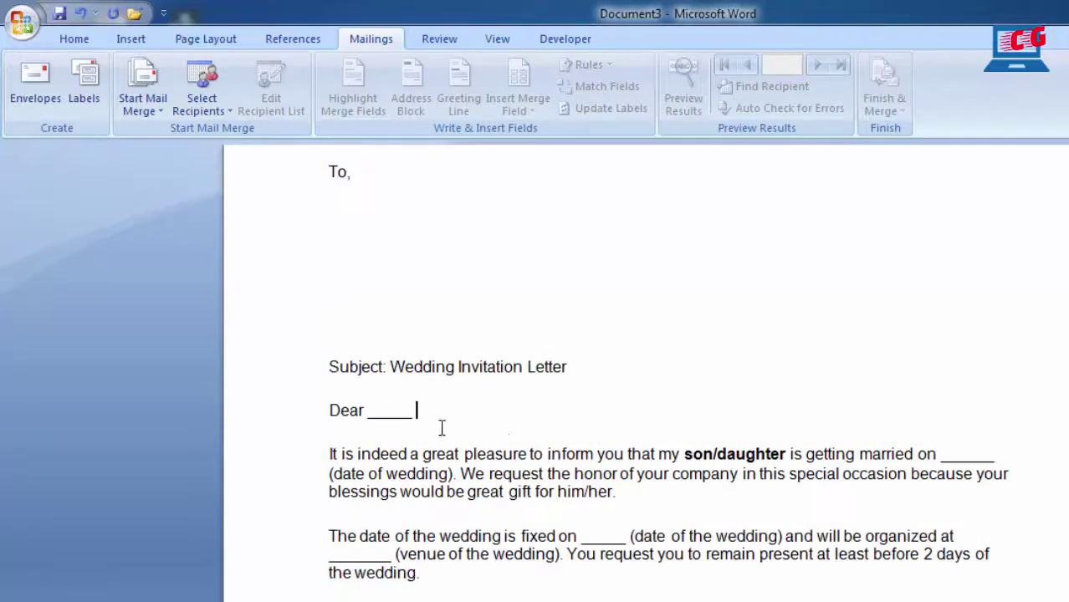
{"action": "key", "text": "BackSpace"}
{"action": "key", "text": "BackSpace"}
{"action": "key", "text": "BackSpace"}
{"action": "key", "text": "BackSpace"}
{"action": "left_click", "coordinate": [818, 459]}
{"action": "scroll", "coordinate": [730, 546], "scroll_direction": "down", "scroll_amount": 2}
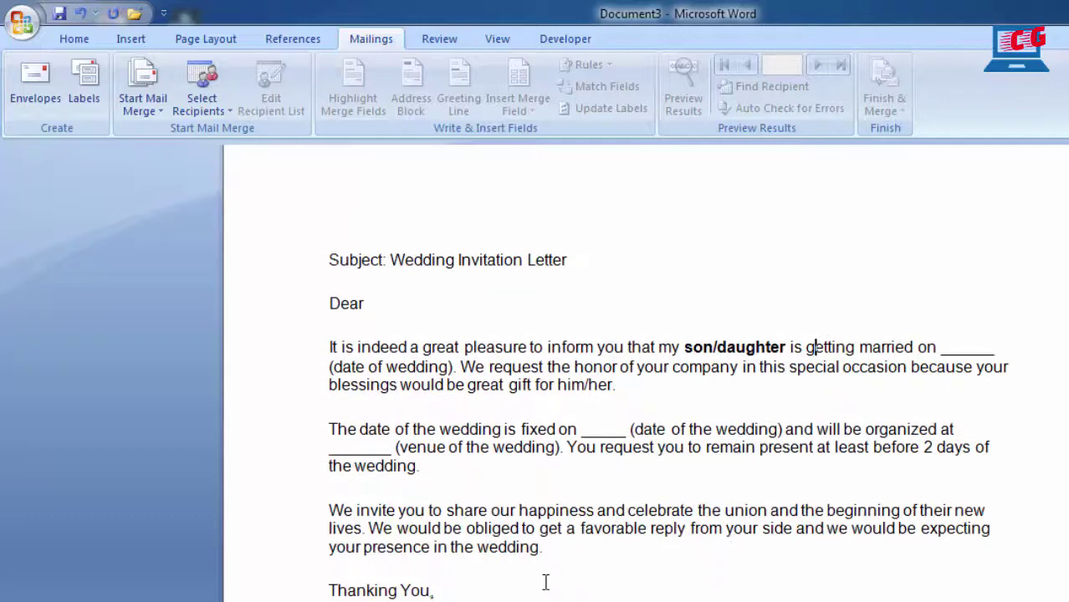
{"action": "scroll", "coordinate": [545, 582], "scroll_direction": "down", "scroll_amount": 2}
{"action": "scroll", "coordinate": [546, 581], "scroll_direction": "up", "scroll_amount": 1}
{"action": "scroll", "coordinate": [544, 578], "scroll_direction": "up", "scroll_amount": 2}
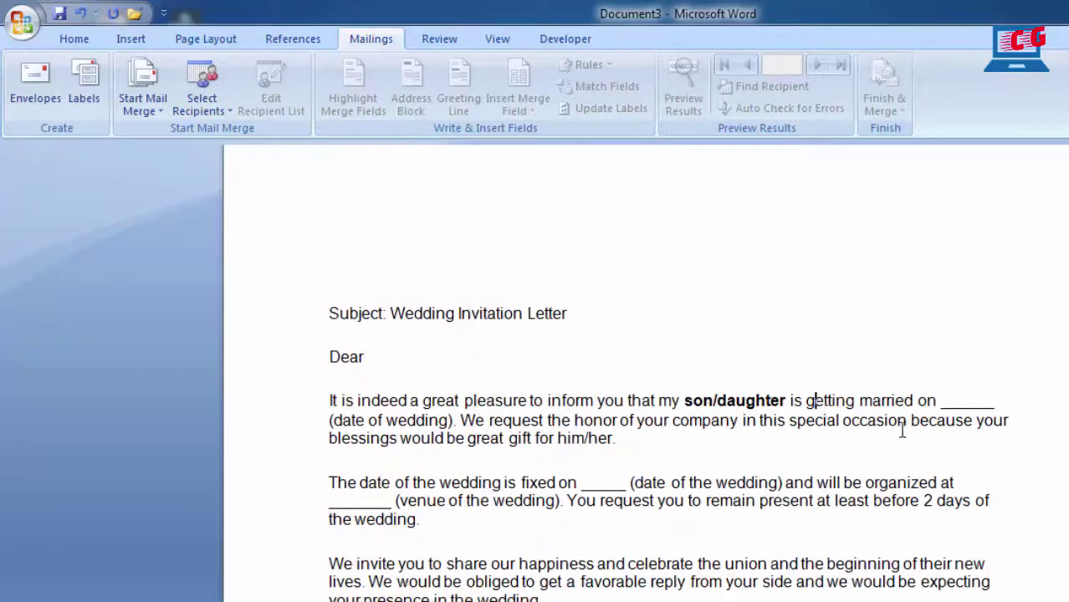
{"action": "left_click", "coordinate": [957, 409]}
Put the cursor back on the empty address lines below 'To,'.
{"action": "scroll", "coordinate": [641, 453], "scroll_direction": "up", "scroll_amount": 3}
{"action": "left_click", "coordinate": [361, 332]}
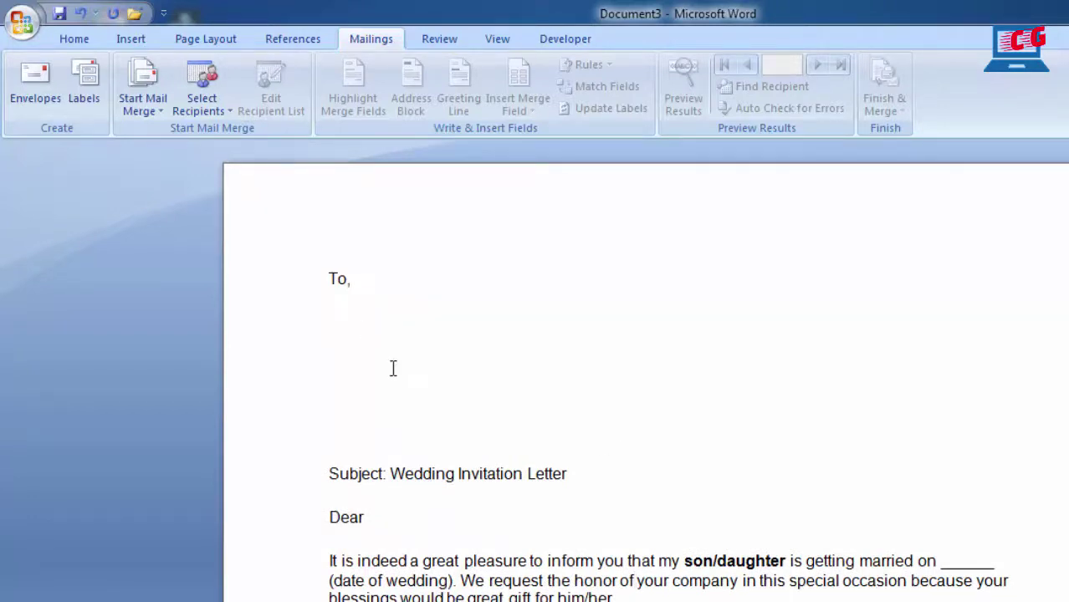
{"action": "left_click", "coordinate": [383, 346]}
{"action": "left_click", "coordinate": [385, 381]}
{"action": "key", "text": "alt+Tab"}
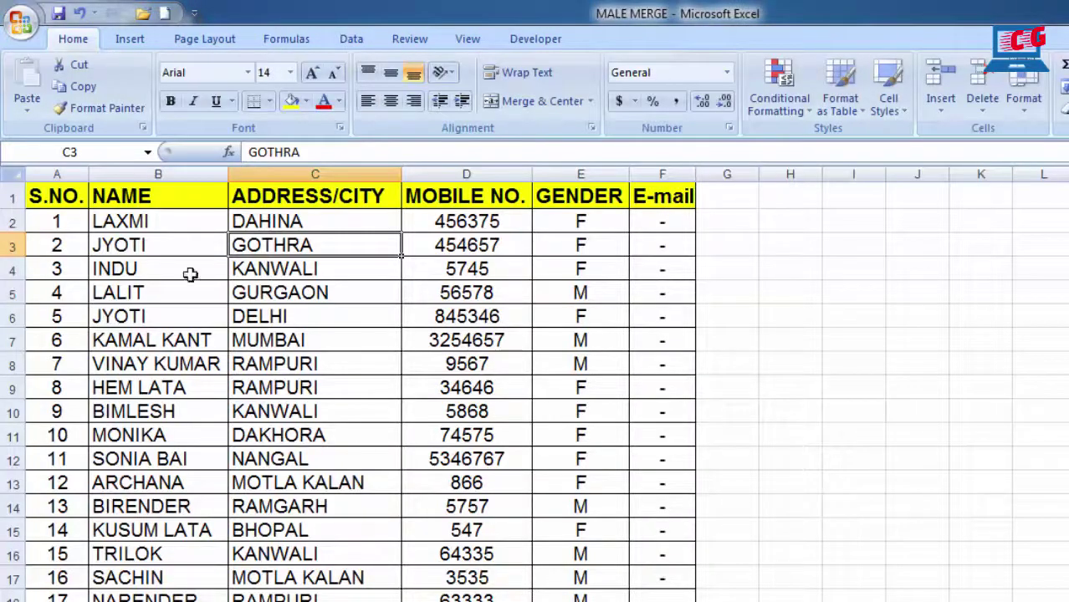
{"action": "left_click", "coordinate": [121, 249]}
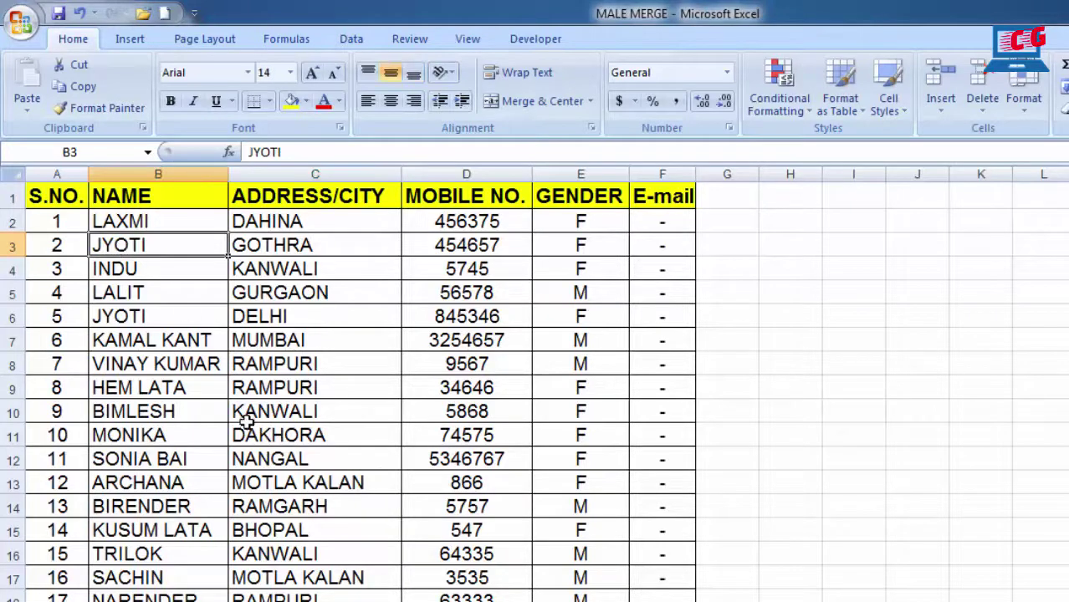
{"action": "left_click", "coordinate": [134, 368]}
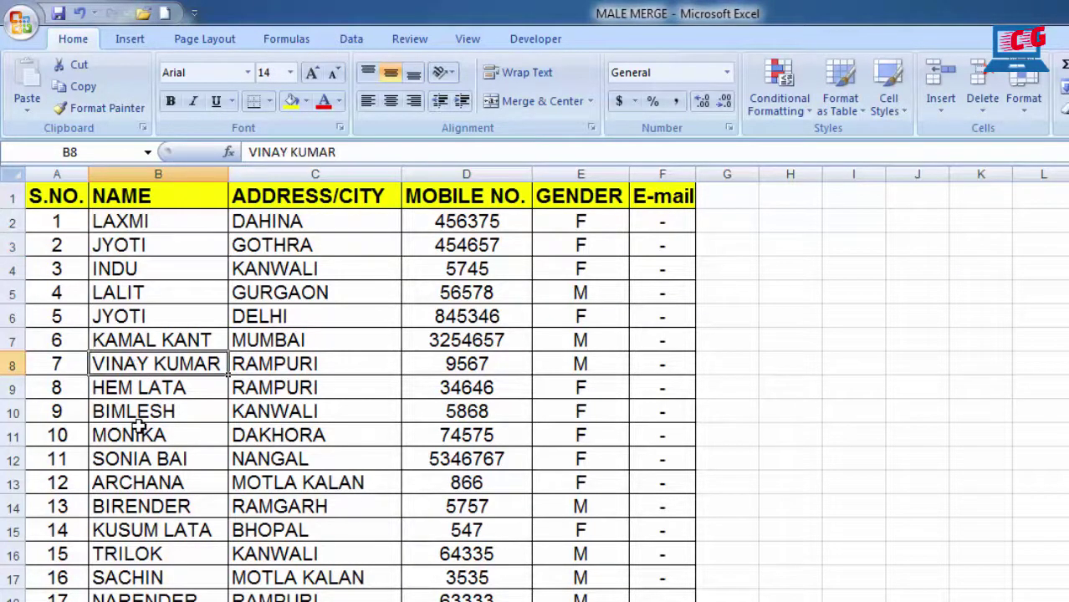
{"action": "left_click", "coordinate": [144, 473]}
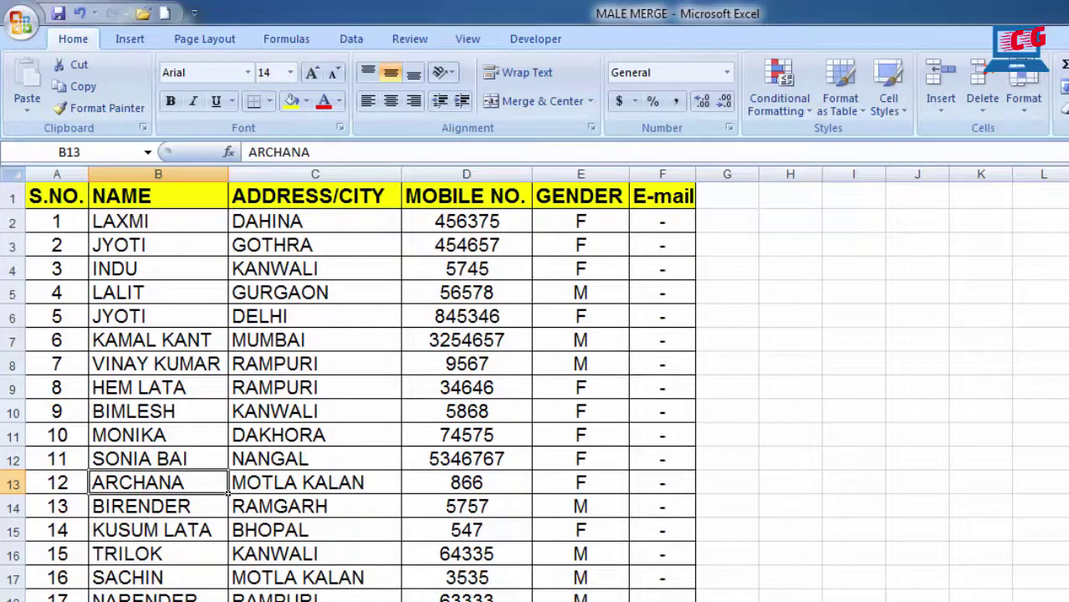
{"action": "key", "text": "alt+Tab"}
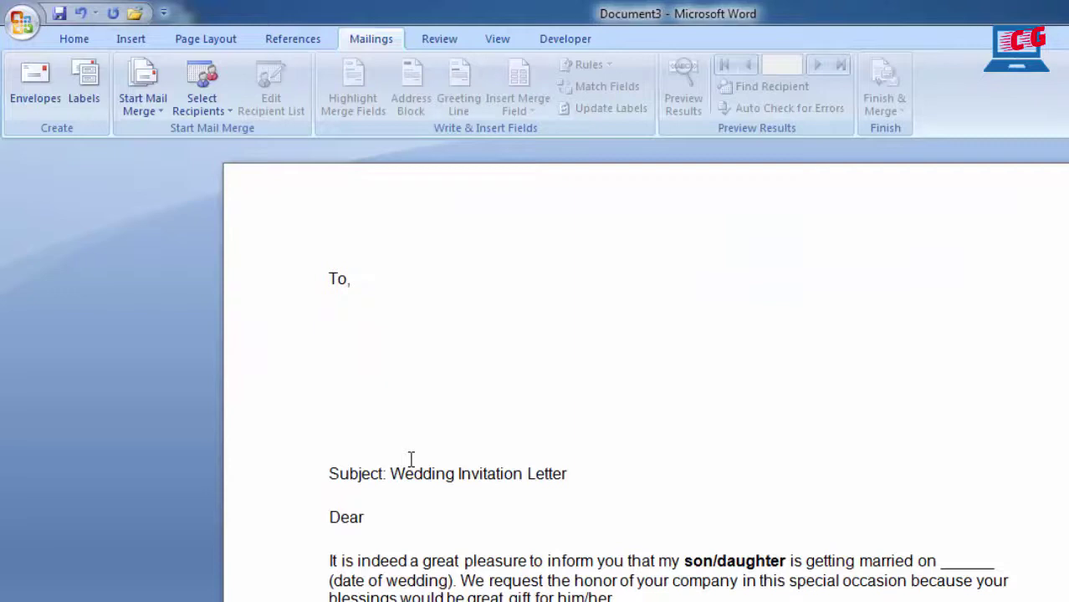
{"action": "key", "text": "alt+Tab"}
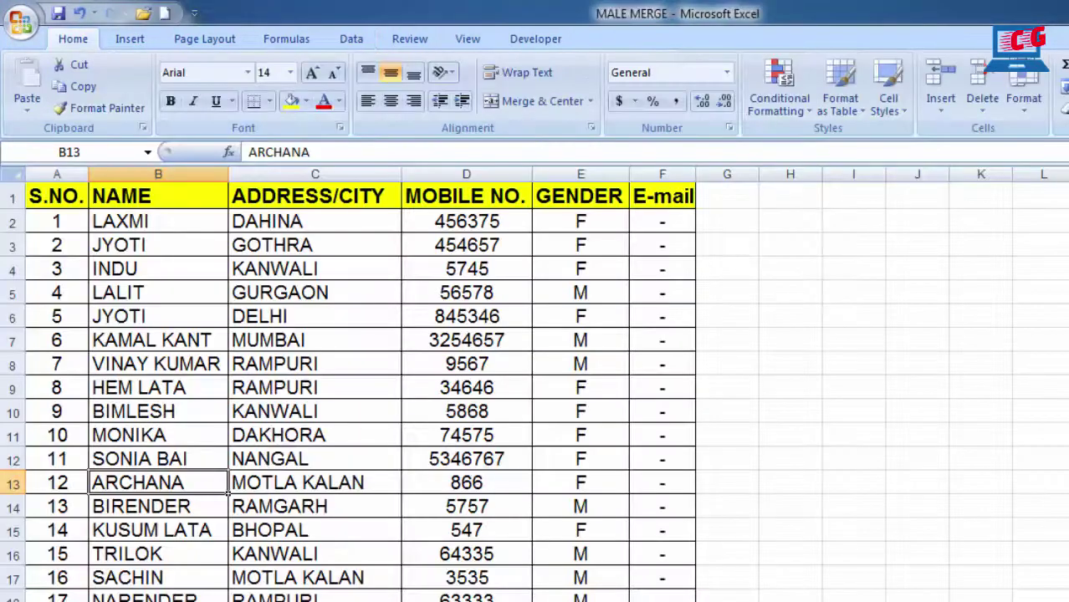
{"action": "key", "text": "alt+Tab"}
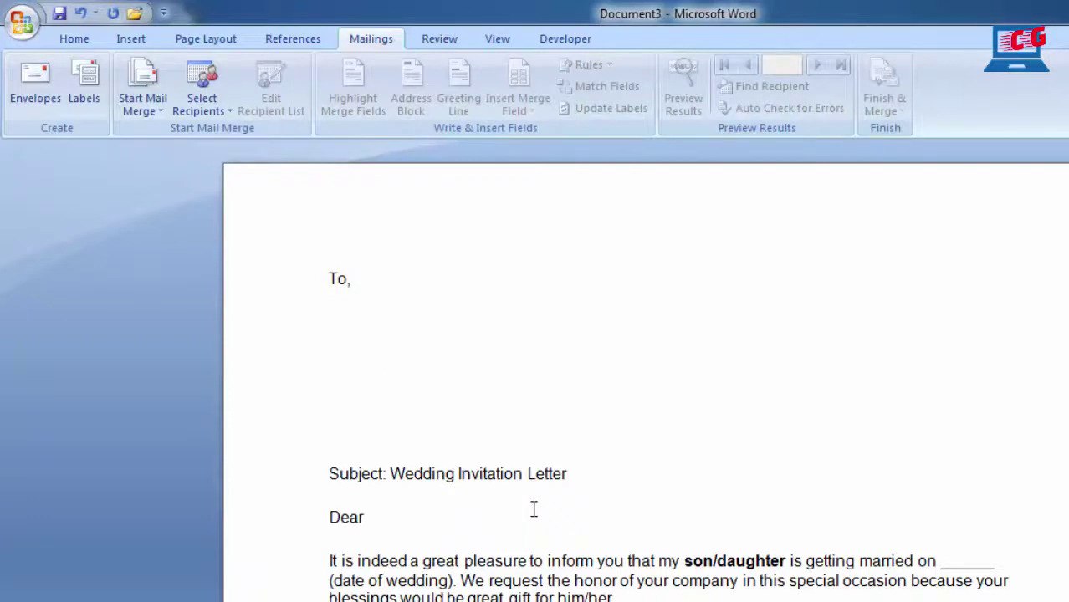
Open the Mailings tab's Select Recipients dropdown, reopening it after first closing it.
{"action": "left_click", "coordinate": [597, 490]}
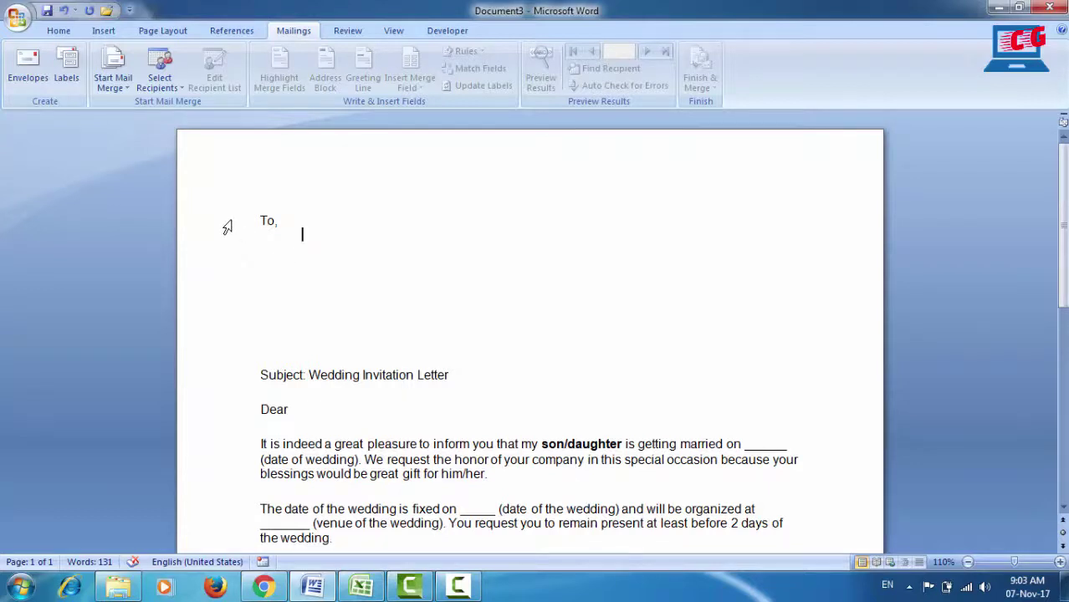
{"action": "left_click", "coordinate": [186, 92]}
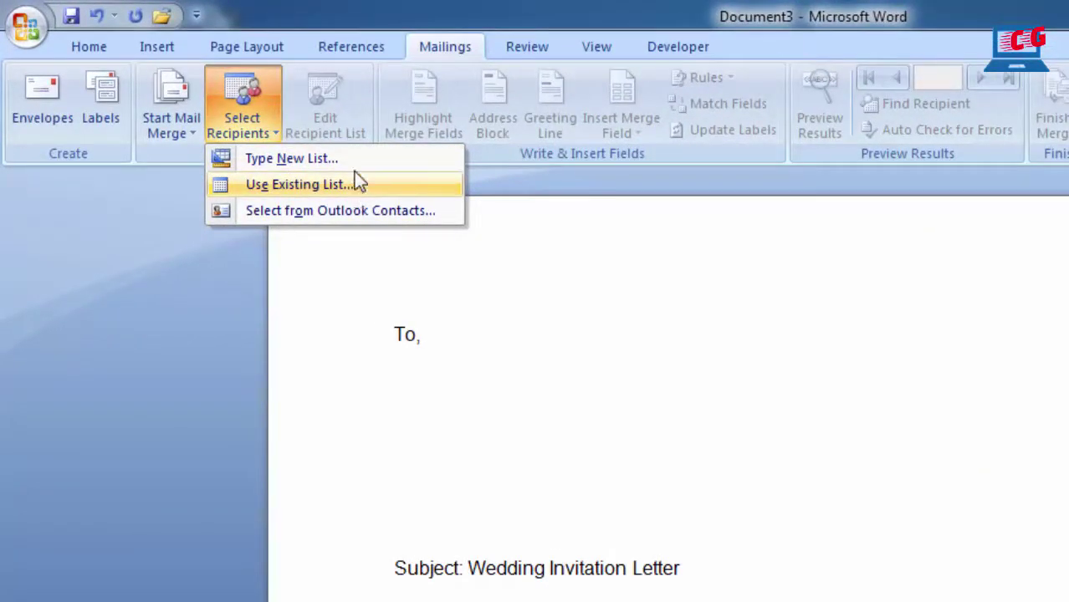
{"action": "left_click", "coordinate": [513, 371]}
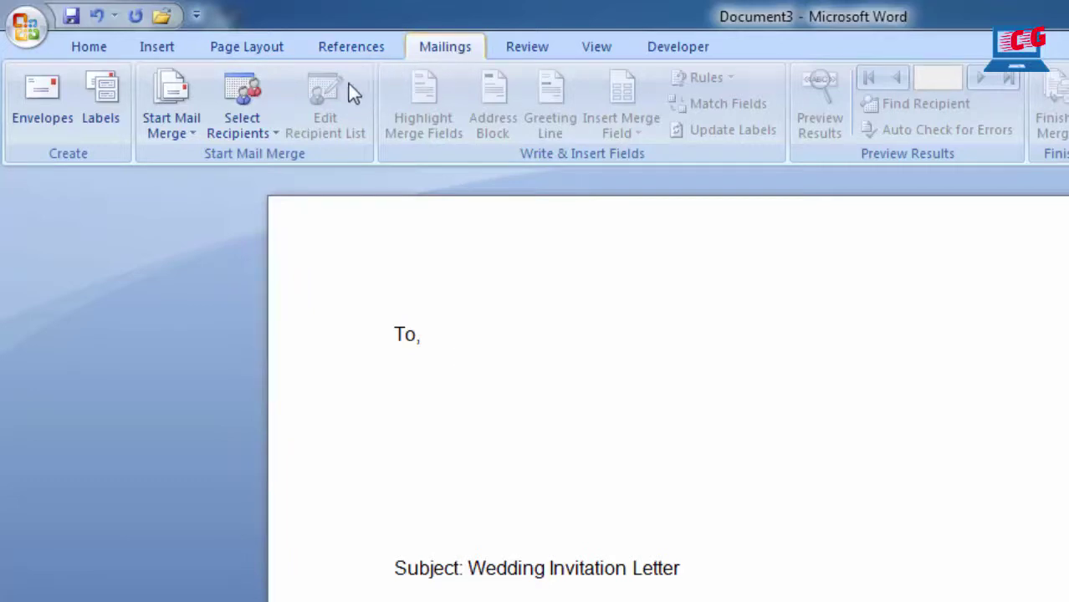
{"action": "left_click", "coordinate": [268, 125]}
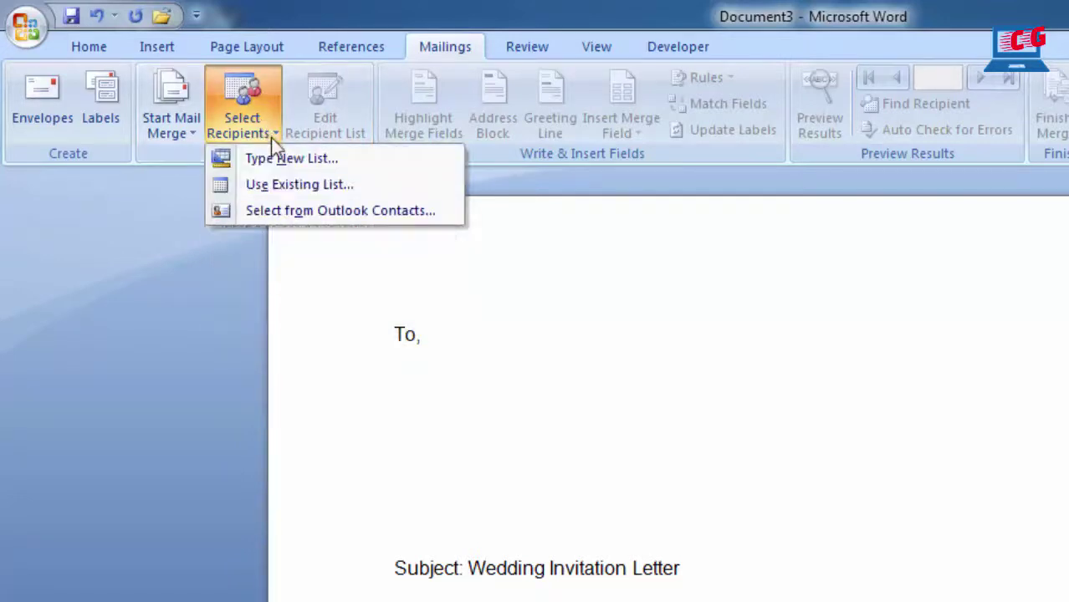
Use an existing list: pick MALE MERGE in H:\BACKUP\Future\My chanel\videos\work.
{"action": "left_click", "coordinate": [362, 186]}
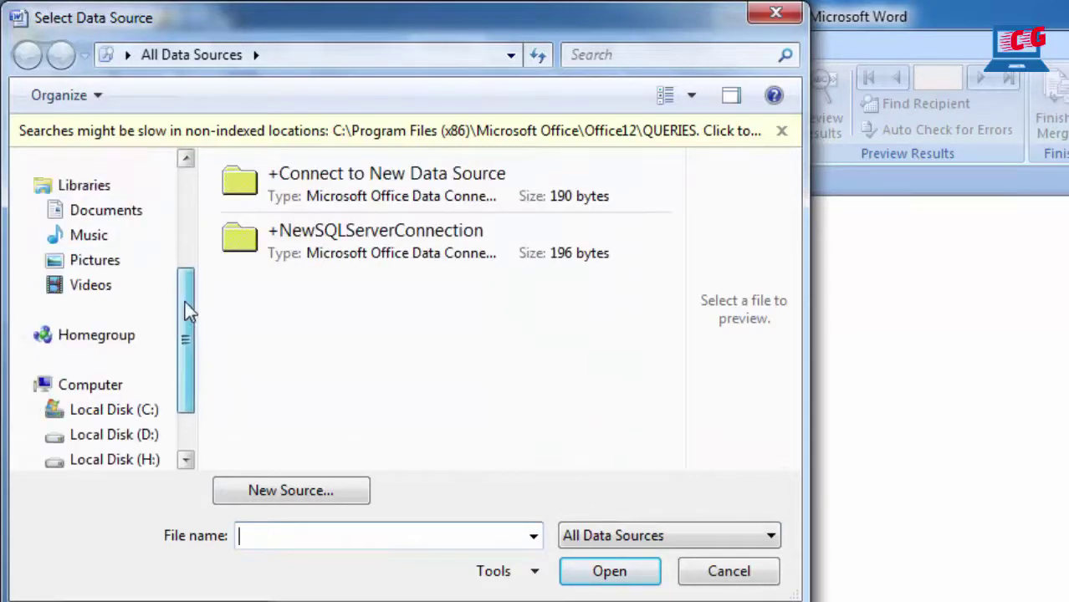
{"action": "left_click_drag", "start_coordinate": [185, 319], "coordinate": [189, 293]}
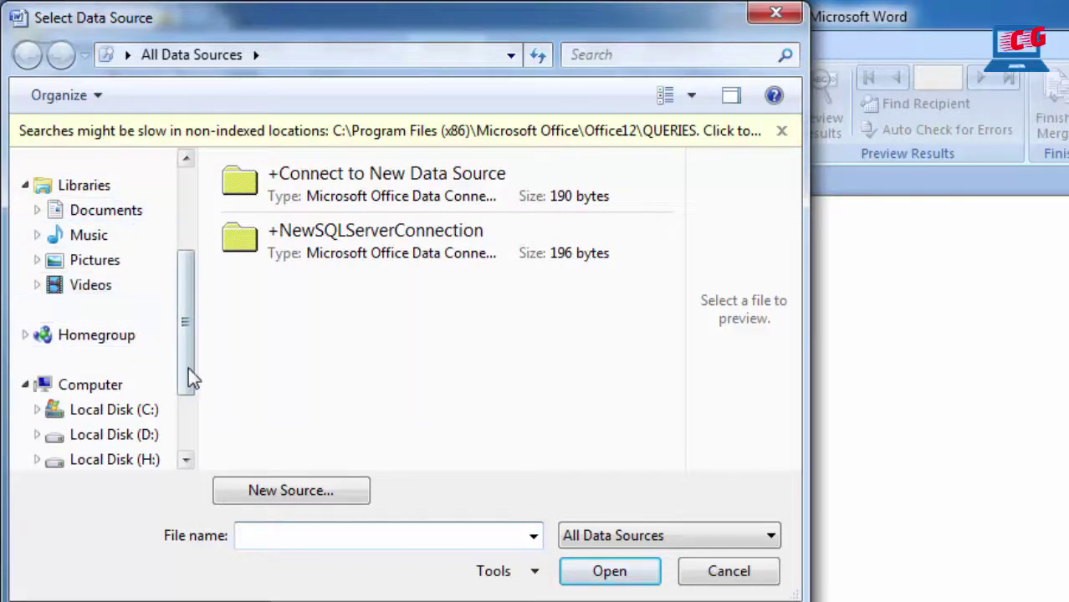
{"action": "left_click", "coordinate": [84, 464]}
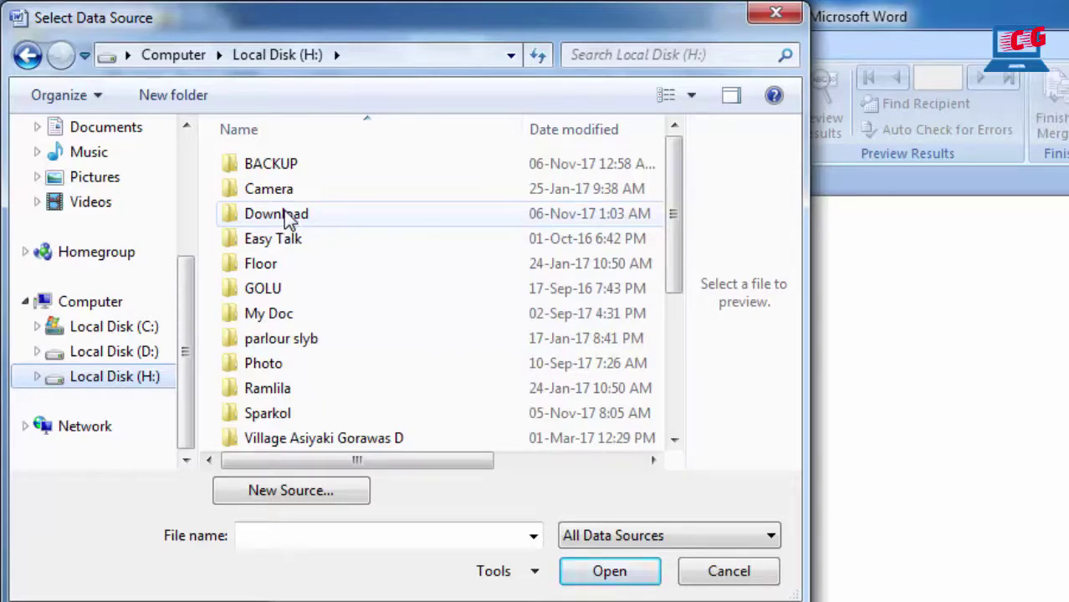
{"action": "double_click", "coordinate": [282, 165]}
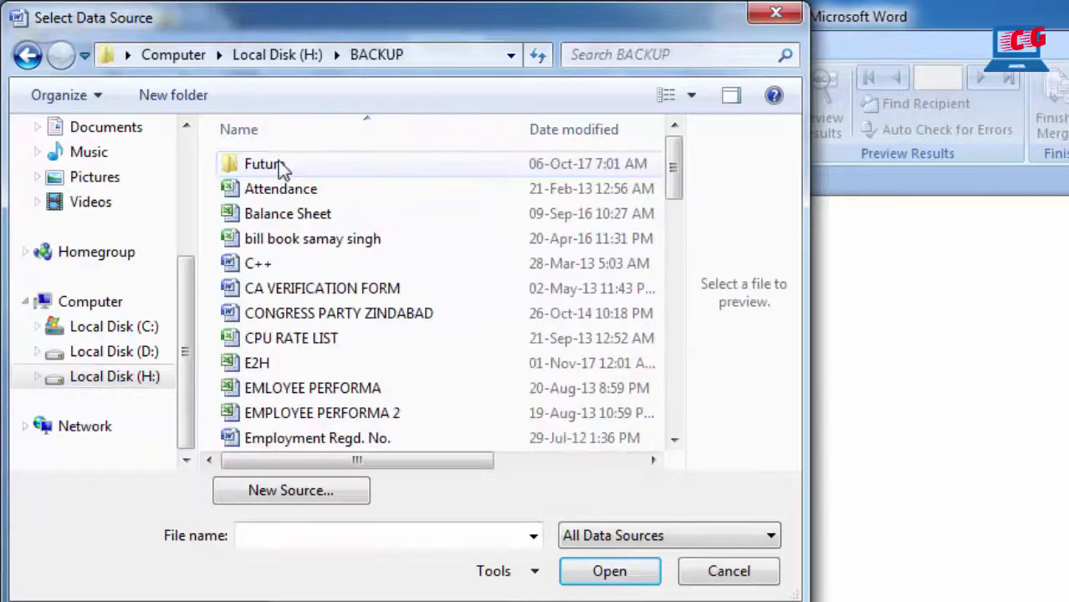
{"action": "double_click", "coordinate": [265, 165]}
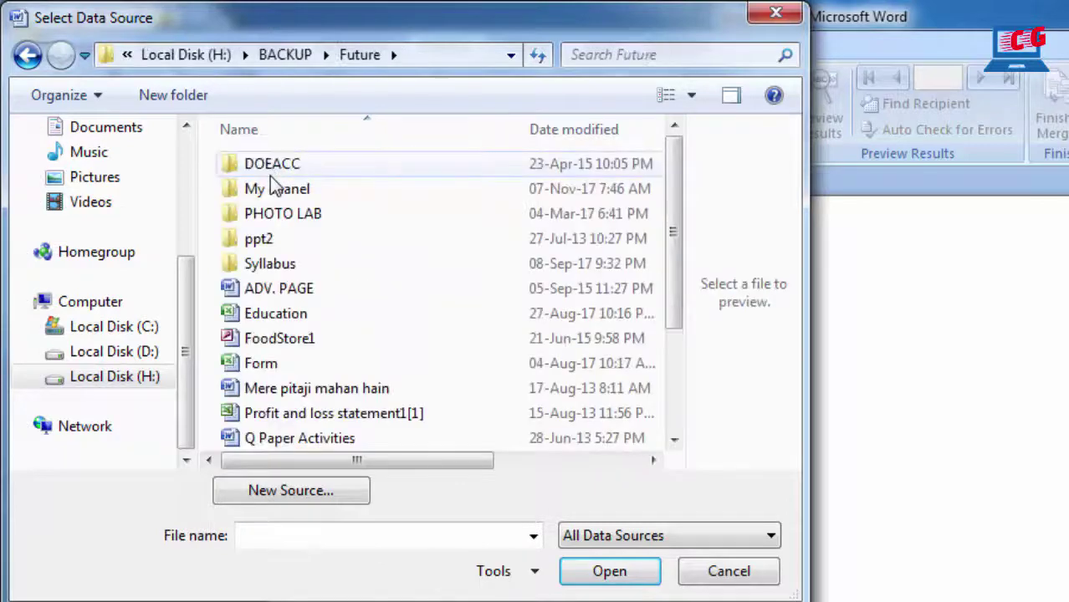
{"action": "double_click", "coordinate": [269, 187]}
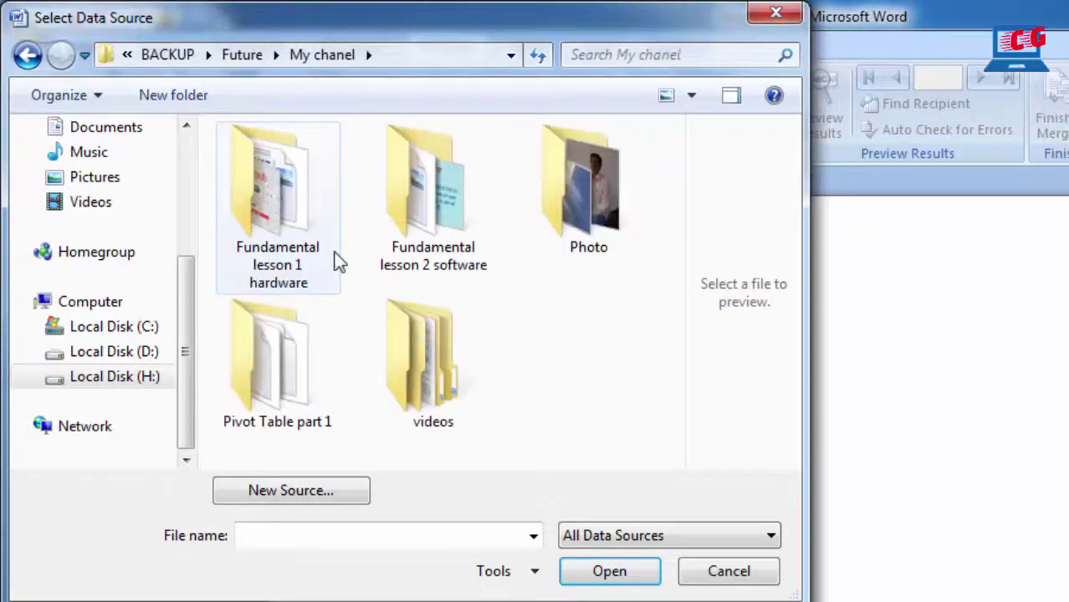
{"action": "double_click", "coordinate": [429, 343]}
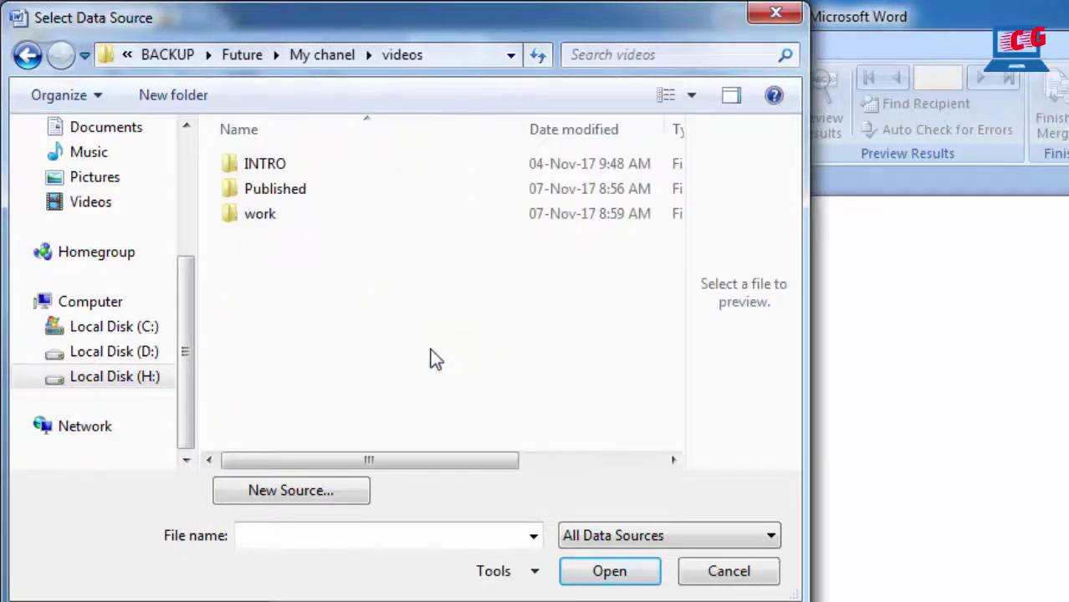
{"action": "double_click", "coordinate": [278, 214]}
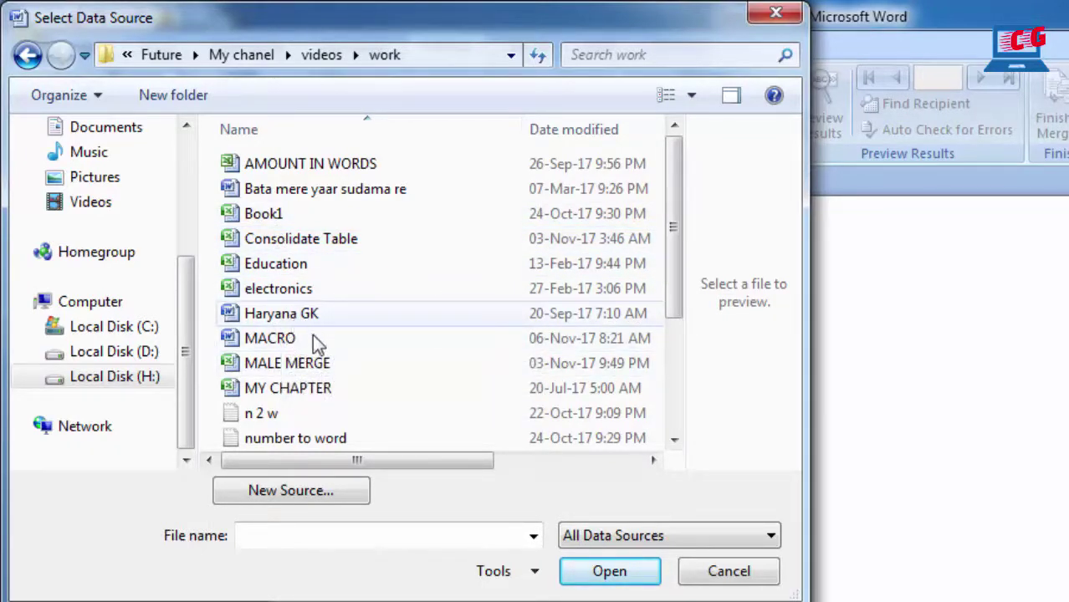
{"action": "left_click", "coordinate": [368, 368]}
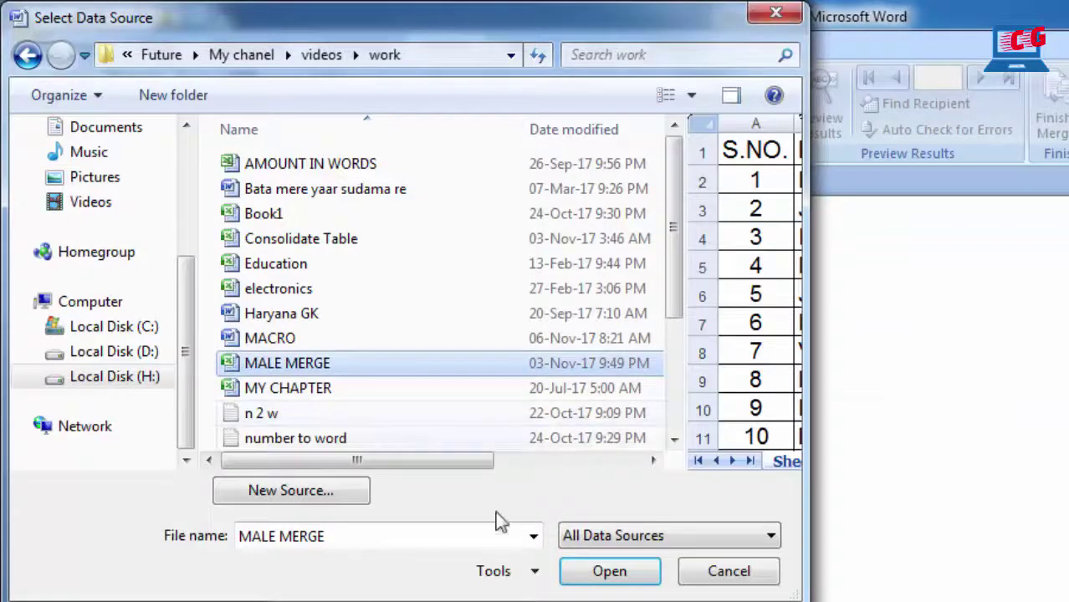
Open the MALE MERGE workbook and confirm Sheet1$ with first-row column headers.
{"action": "left_click", "coordinate": [607, 572]}
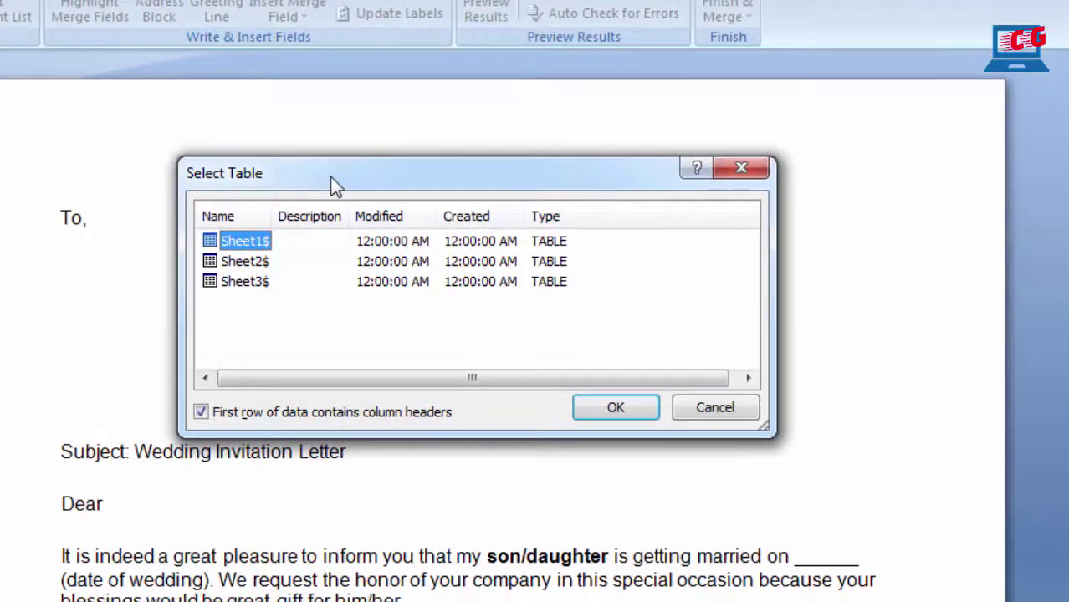
{"action": "left_click_drag", "start_coordinate": [330, 176], "coordinate": [273, 168]}
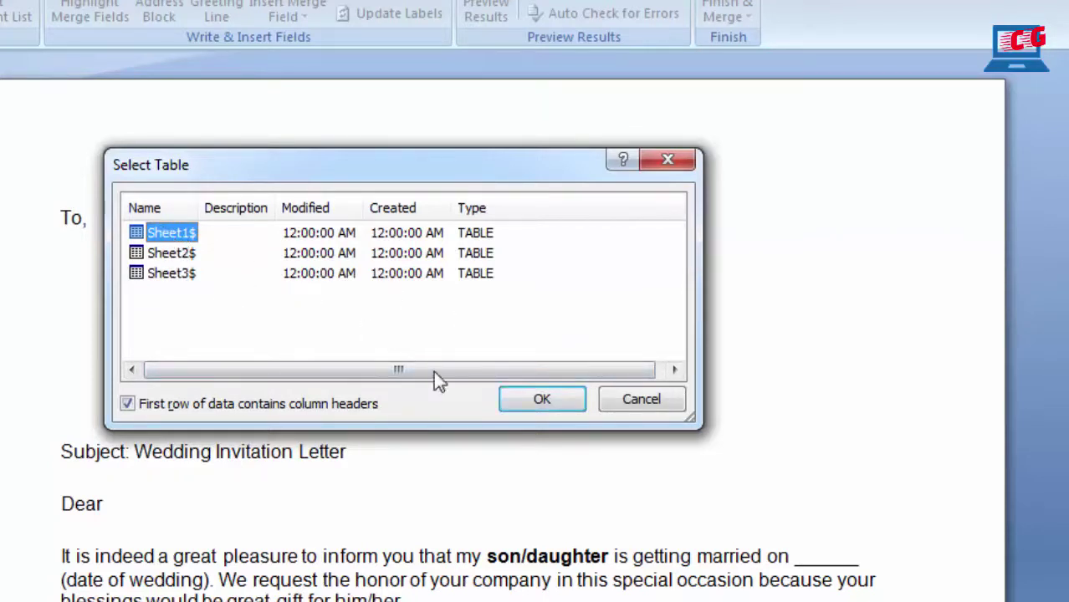
{"action": "left_click", "coordinate": [526, 401]}
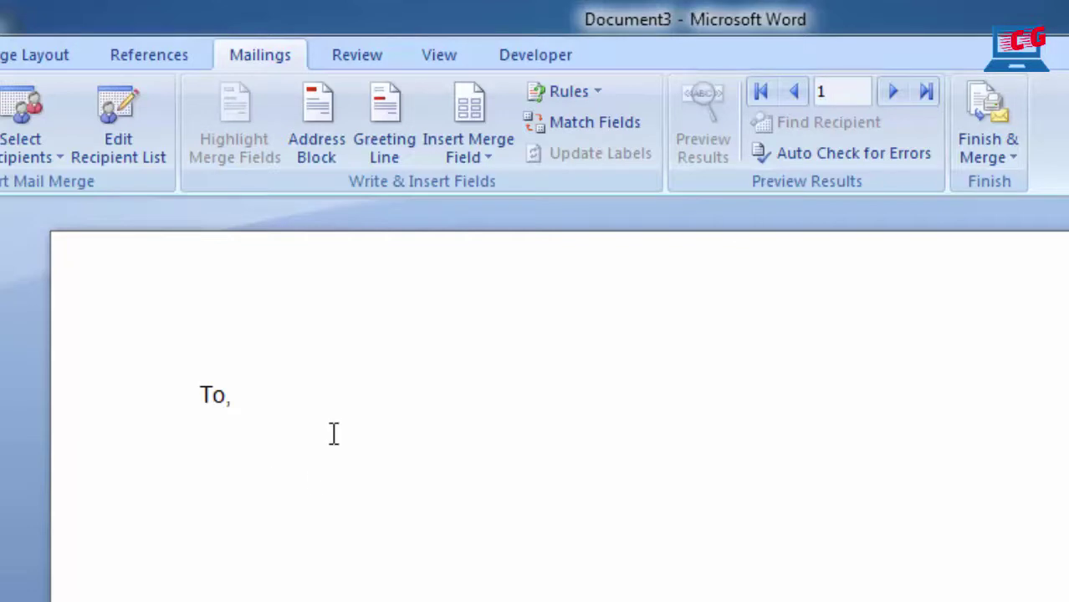
Insert «NAME», «ADDRESSCITY» and «MOBILE_NO» on three separate lines under 'To,'.
{"action": "left_click", "coordinate": [491, 160]}
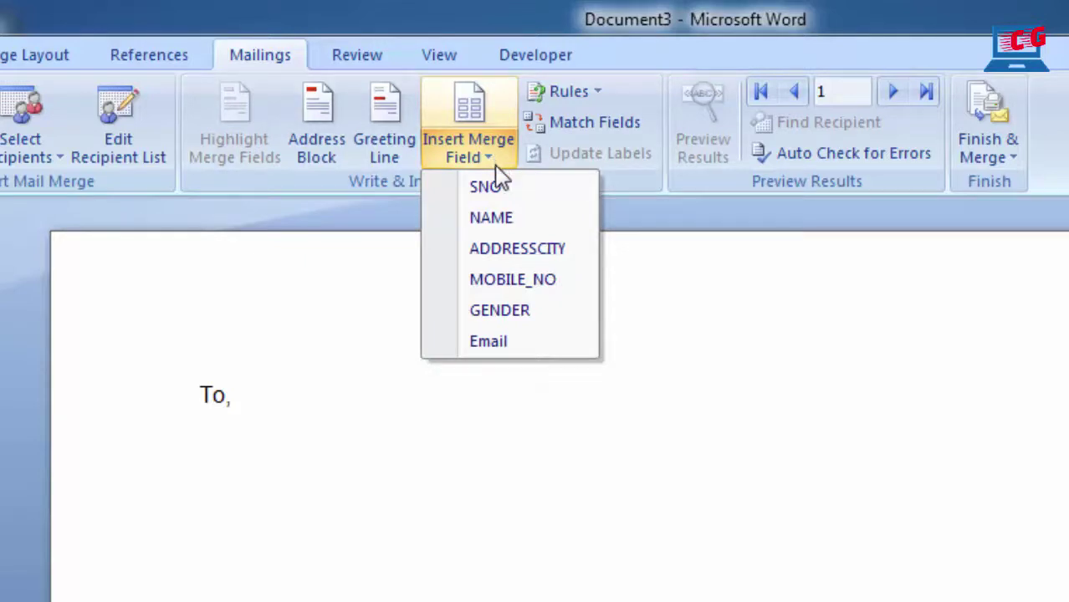
{"action": "left_click", "coordinate": [517, 219]}
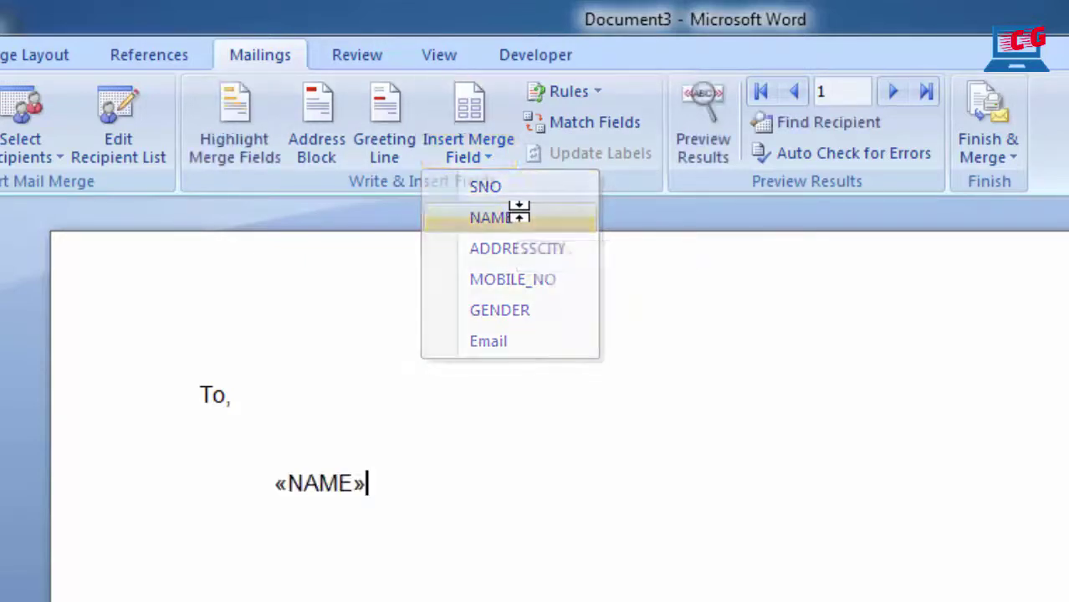
{"action": "key", "text": "Return"}
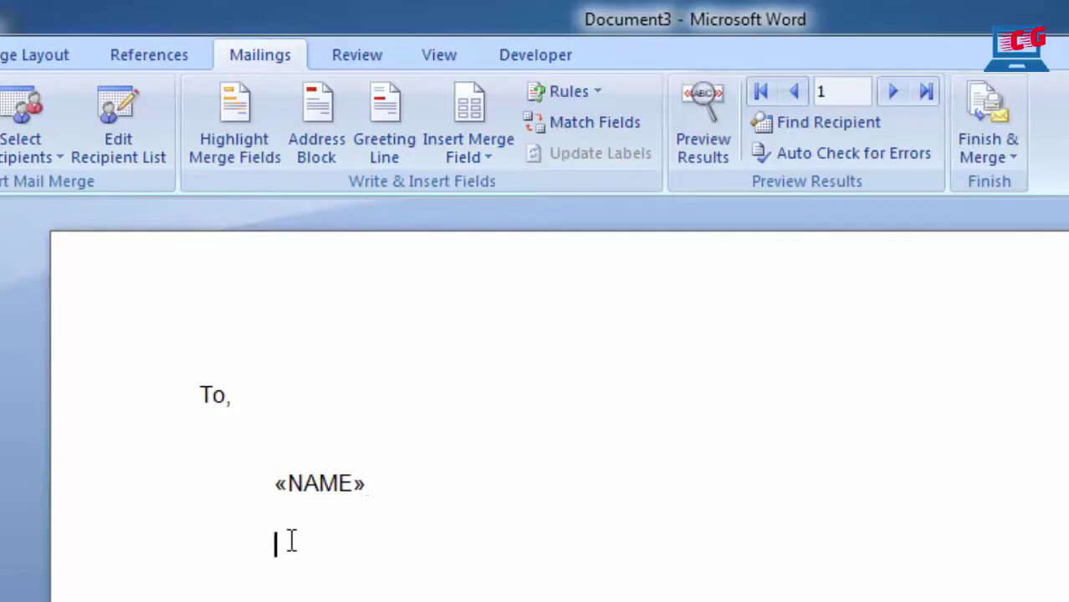
{"action": "left_click", "coordinate": [493, 157]}
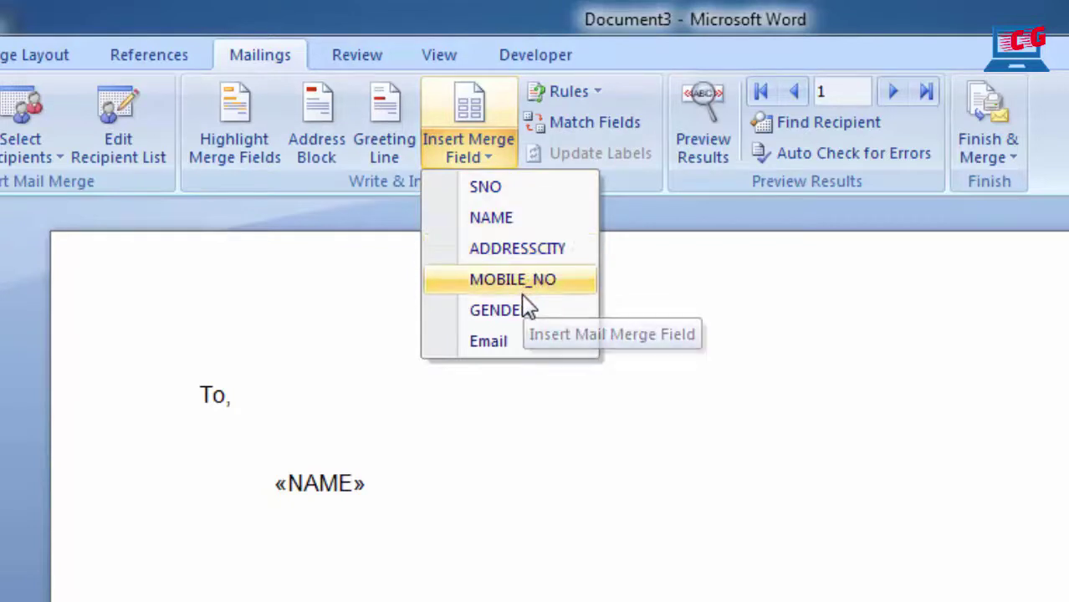
{"action": "left_click", "coordinate": [530, 257]}
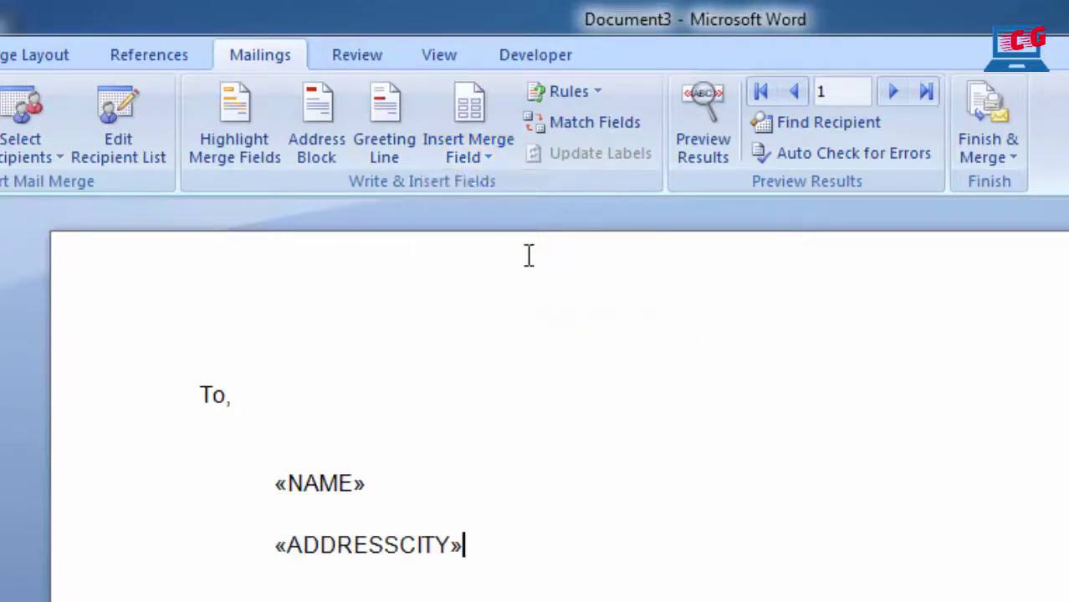
{"action": "key", "text": "Return"}
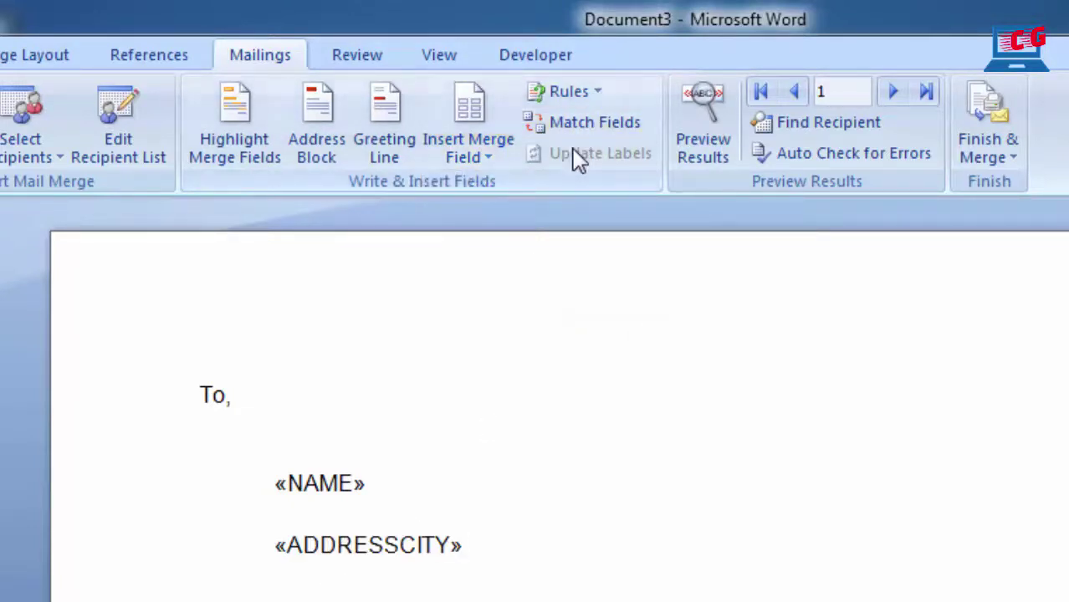
{"action": "left_click", "coordinate": [492, 159]}
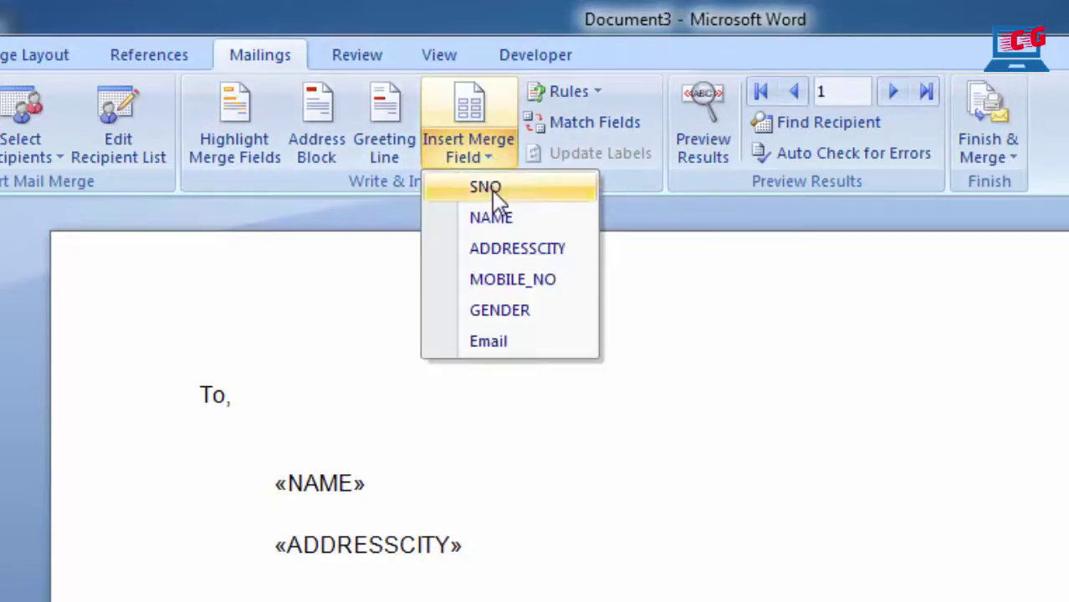
{"action": "left_click", "coordinate": [537, 289]}
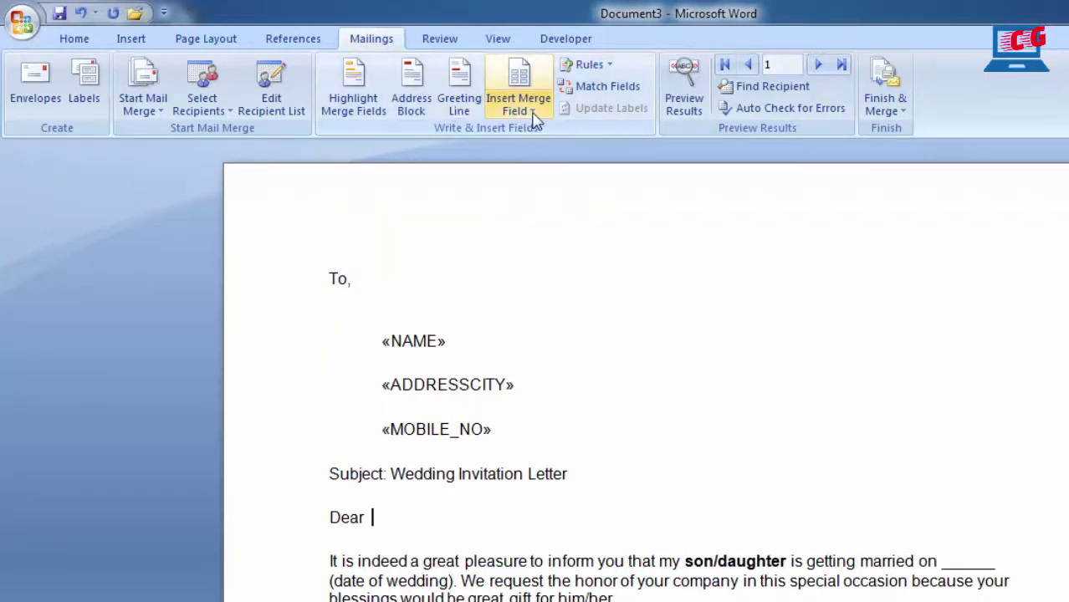
Insert the NAME merge field so the greeting reads 'Dear «NAME»'.
{"action": "left_click", "coordinate": [530, 115]}
{"action": "left_click", "coordinate": [527, 153]}
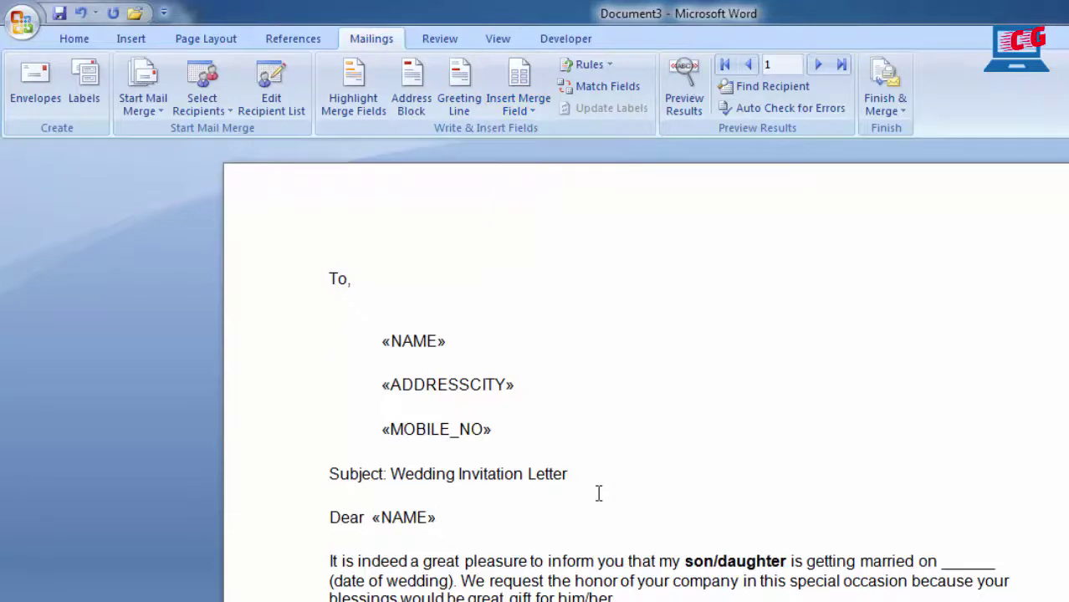
{"action": "scroll", "coordinate": [608, 567], "scroll_direction": "down", "scroll_amount": 2}
{"action": "scroll", "coordinate": [611, 570], "scroll_direction": "down", "scroll_amount": 3}
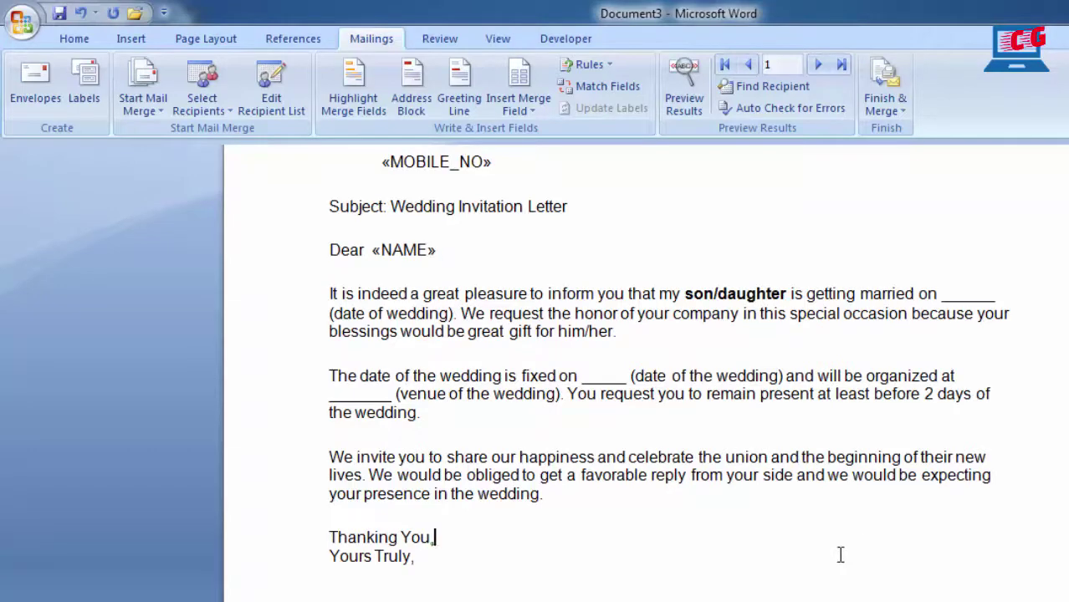
{"action": "scroll", "coordinate": [697, 560], "scroll_direction": "up", "scroll_amount": 3}
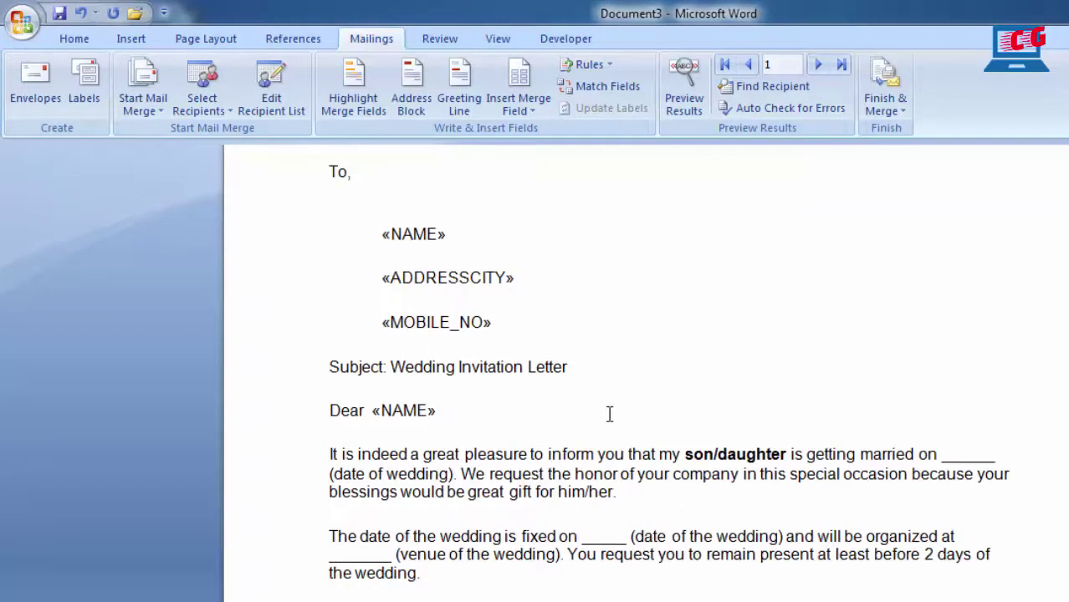
{"action": "scroll", "coordinate": [576, 383], "scroll_direction": "up", "scroll_amount": 1}
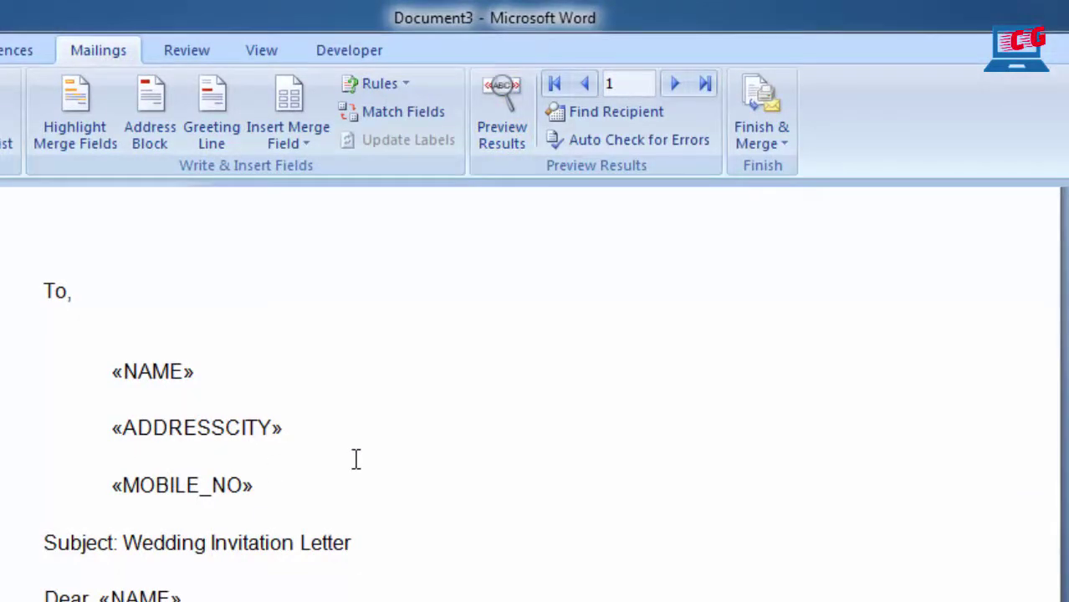
{"action": "left_click", "coordinate": [783, 146]}
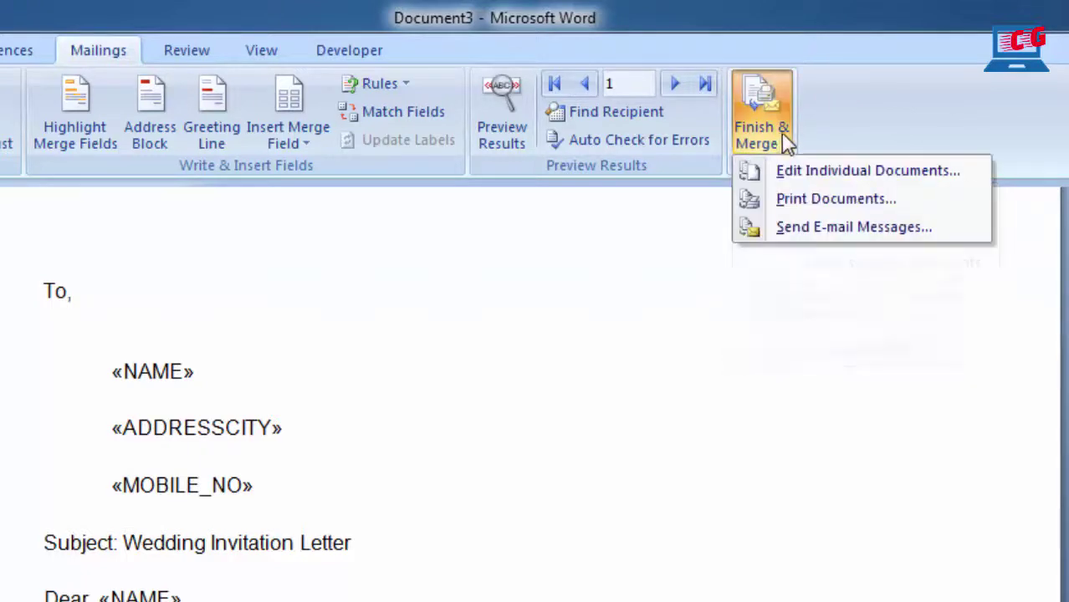
{"action": "left_click", "coordinate": [847, 176]}
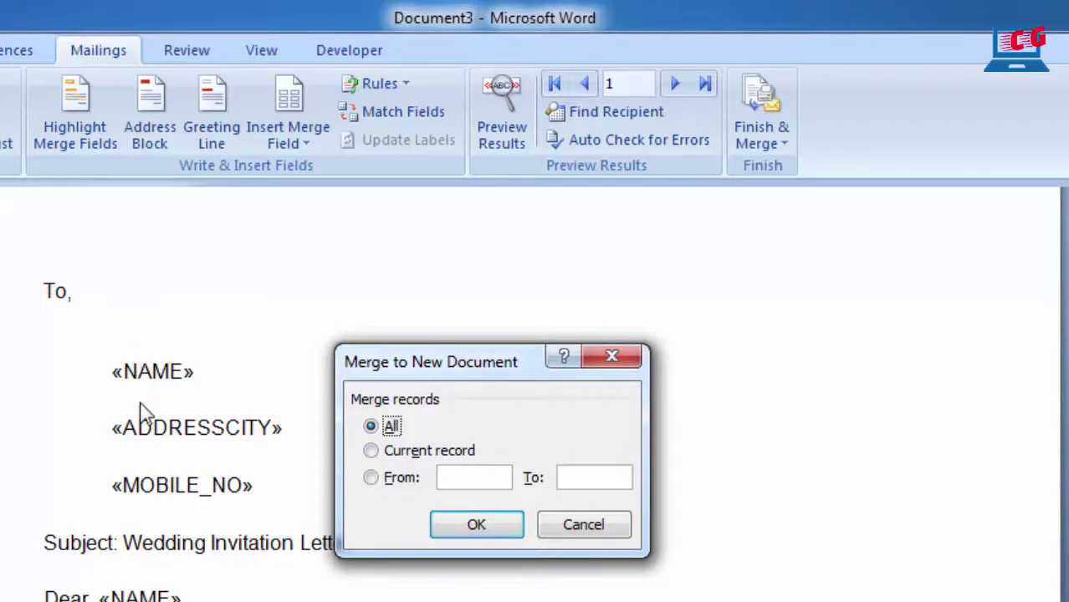
{"action": "left_click", "coordinate": [599, 533]}
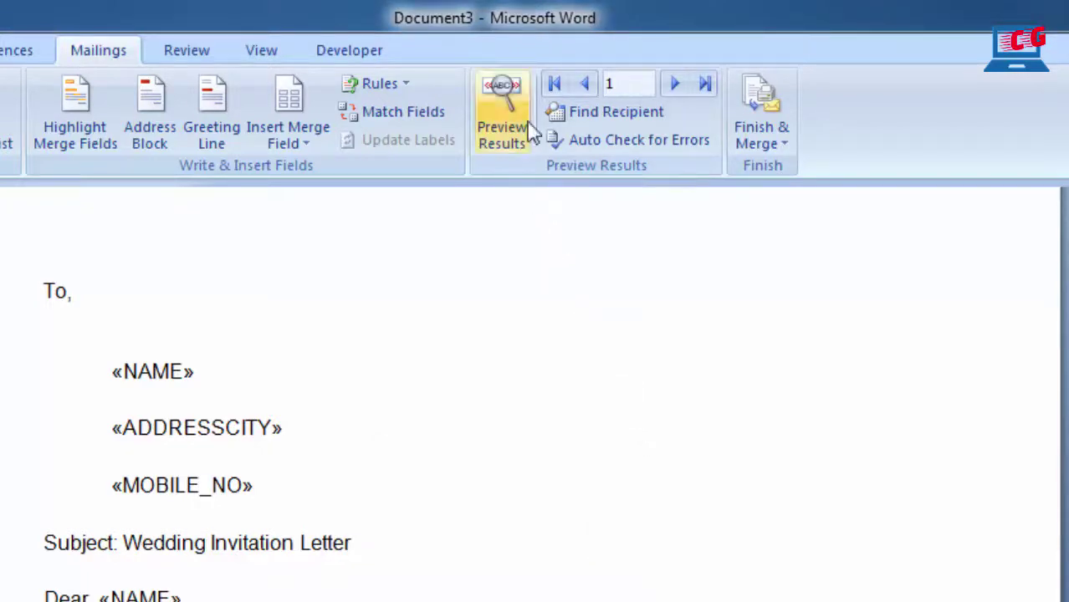
Turn on Preview Results to show real recipient data in the letter.
{"action": "left_click", "coordinate": [508, 103]}
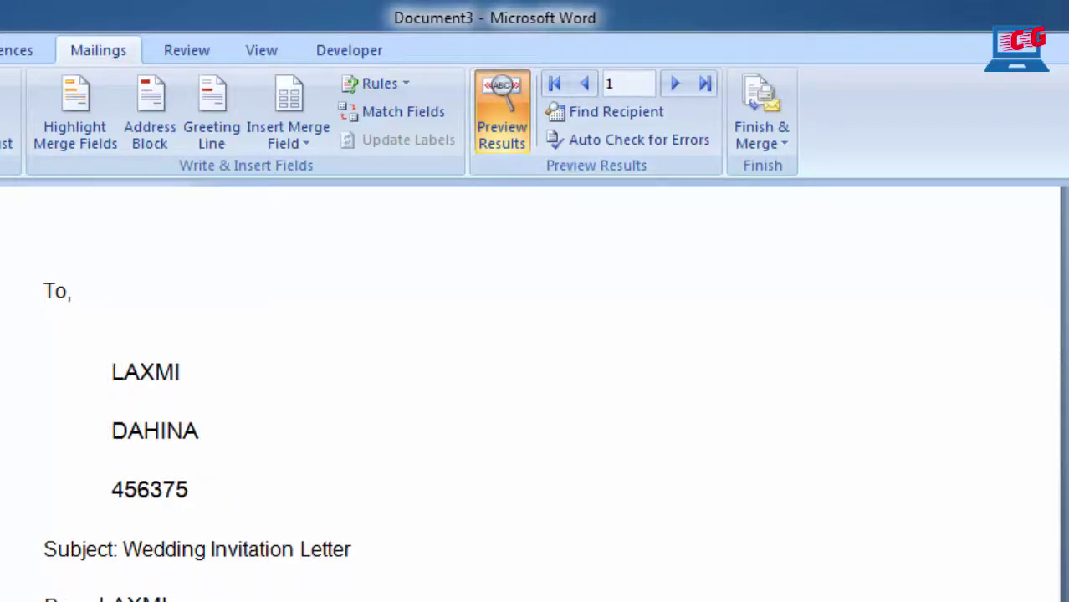
{"action": "scroll", "coordinate": [535, 394], "scroll_direction": "down", "scroll_amount": 3}
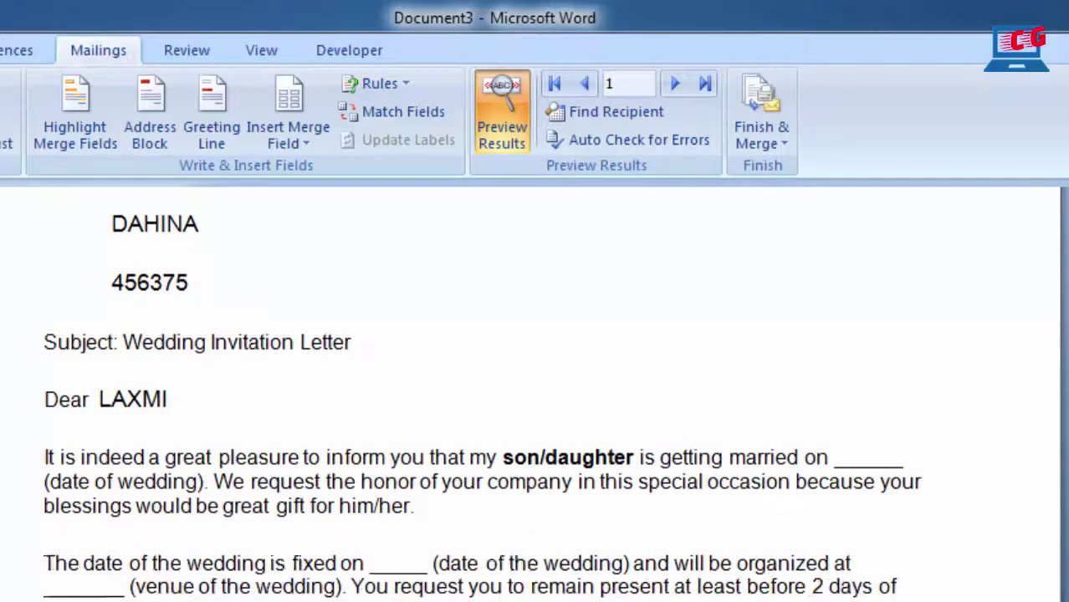
{"action": "scroll", "coordinate": [535, 393], "scroll_direction": "down", "scroll_amount": 2}
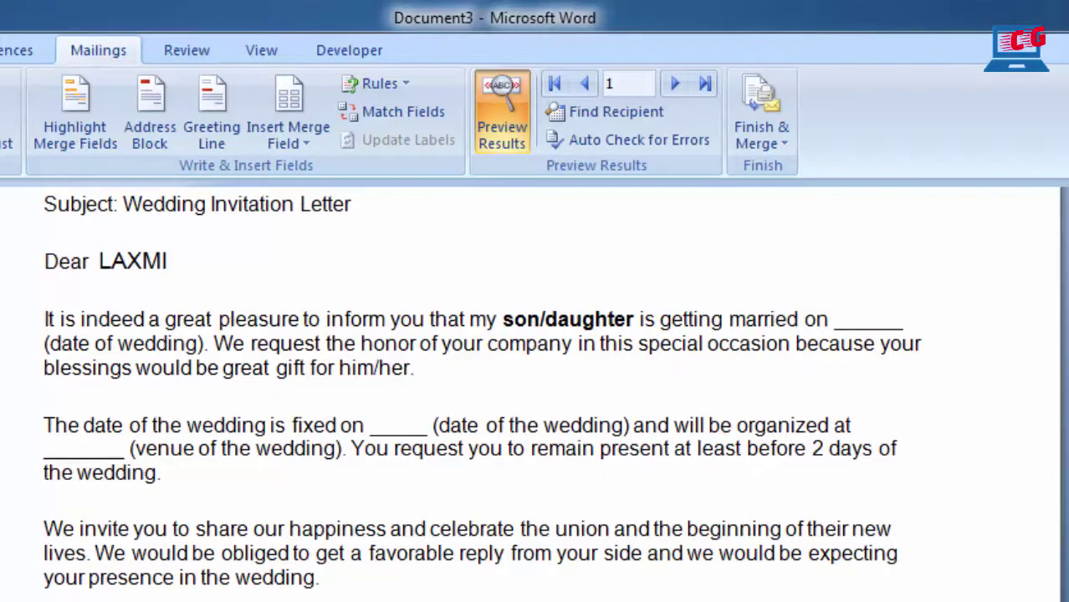
{"action": "scroll", "coordinate": [535, 393], "scroll_direction": "up", "scroll_amount": 1}
{"action": "scroll", "coordinate": [535, 393], "scroll_direction": "up", "scroll_amount": 3}
{"action": "scroll", "coordinate": [535, 393], "scroll_direction": "up", "scroll_amount": 1}
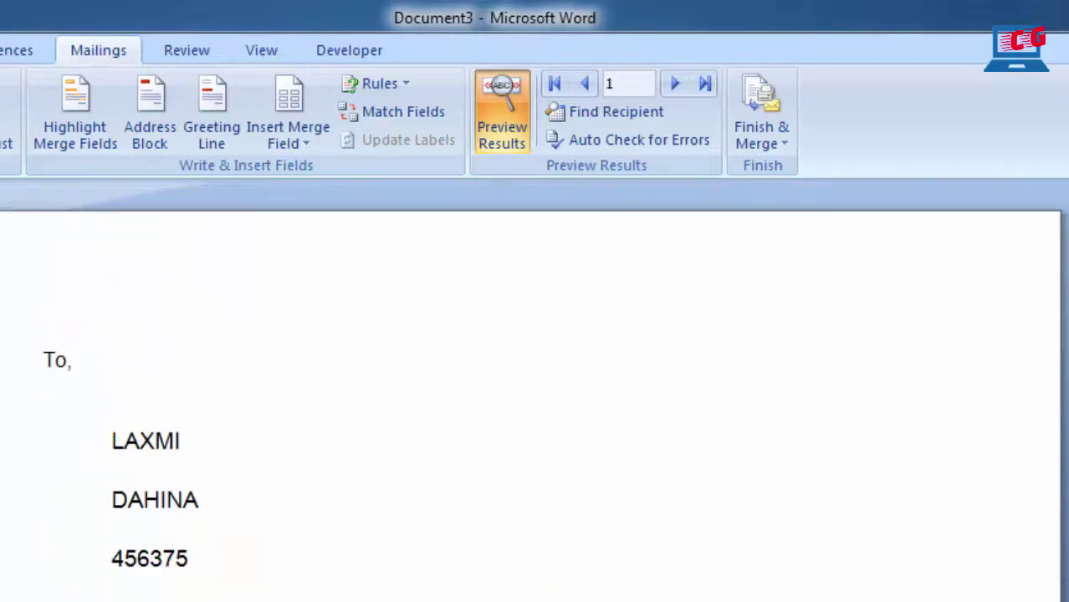
{"action": "scroll", "coordinate": [535, 394], "scroll_direction": "down", "scroll_amount": 10}
{"action": "scroll", "coordinate": [536, 393], "scroll_direction": "up", "scroll_amount": 2}
{"action": "scroll", "coordinate": [535, 394], "scroll_direction": "up", "scroll_amount": 8}
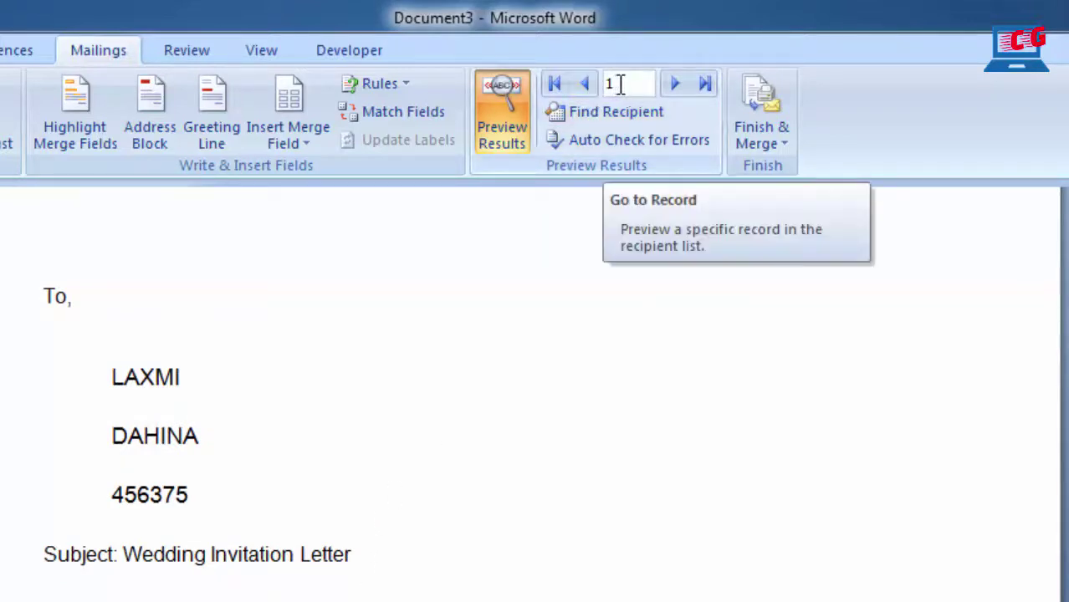
Step forward to record 14, then back to record 10 and review its letter.
{"action": "left_click", "coordinate": [676, 85]}
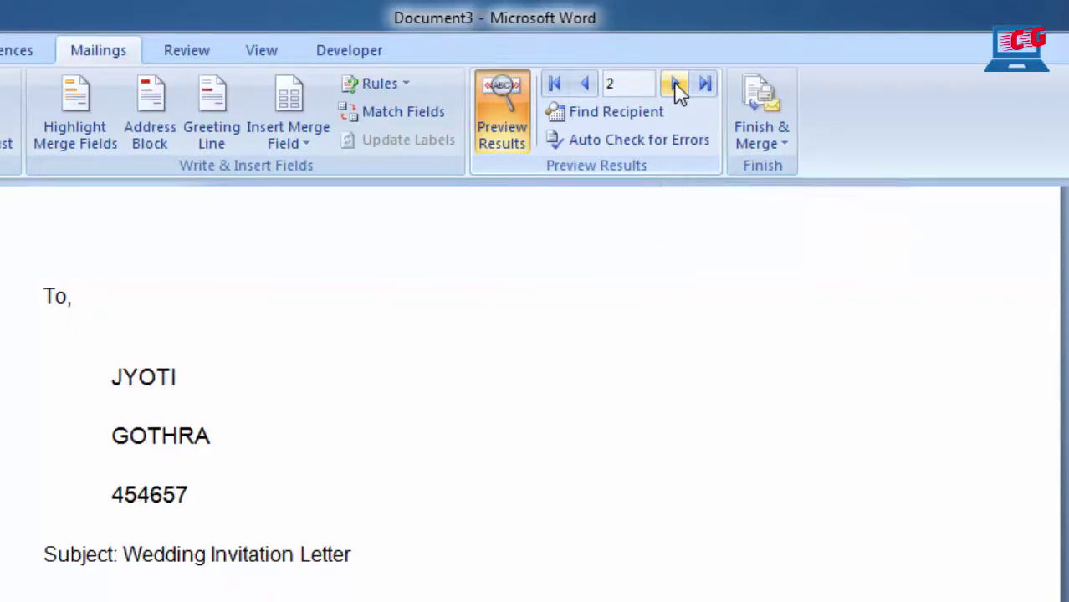
{"action": "left_click", "coordinate": [676, 84]}
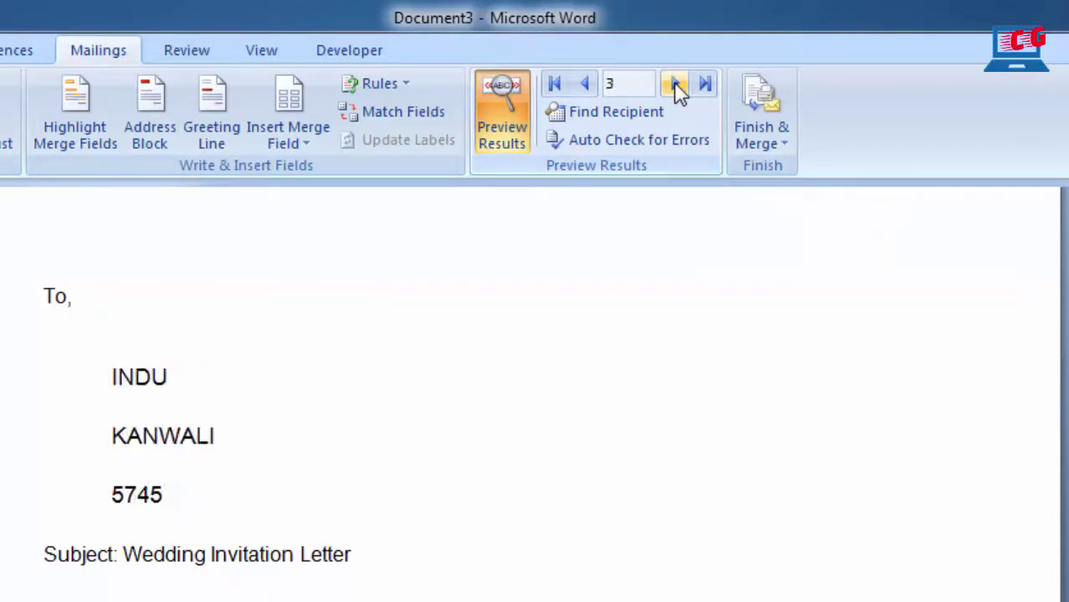
{"action": "left_click", "coordinate": [676, 84]}
{"action": "left_click", "coordinate": [676, 84]}
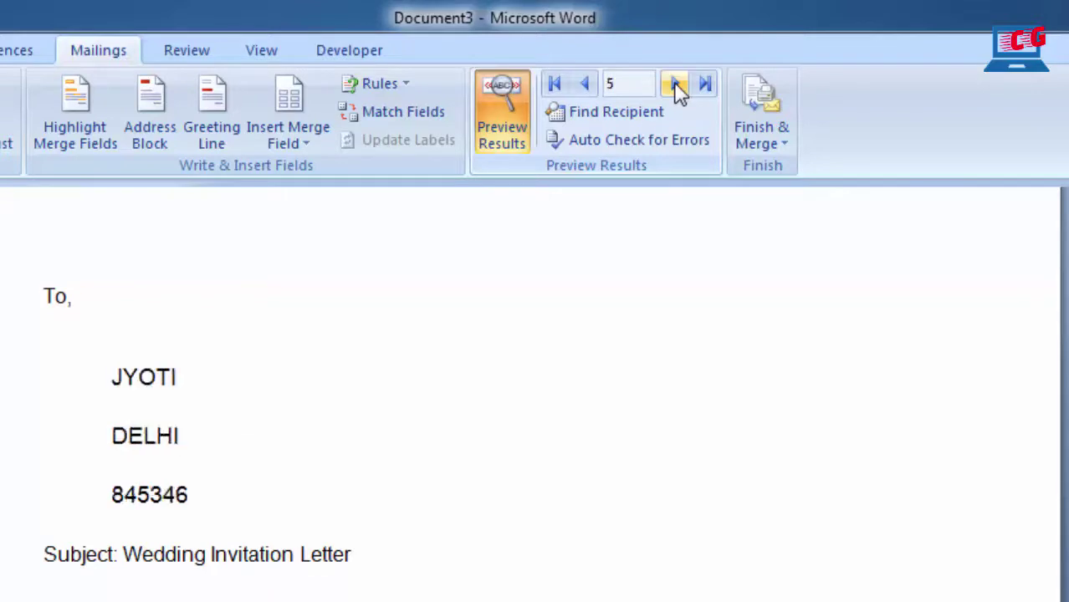
{"action": "left_click", "coordinate": [677, 84]}
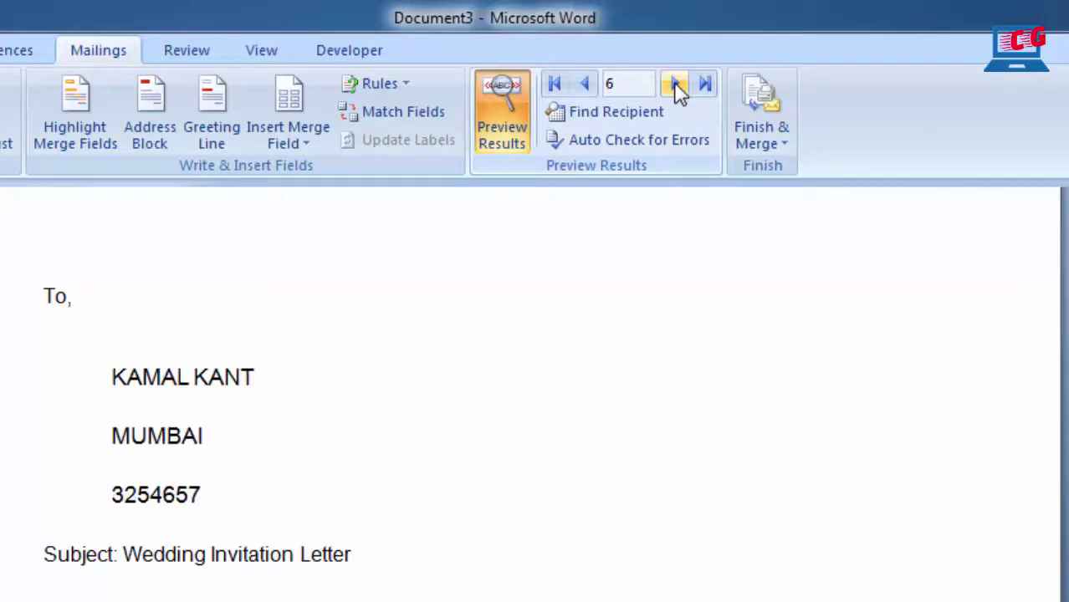
{"action": "left_click", "coordinate": [677, 84]}
{"action": "left_click", "coordinate": [676, 84]}
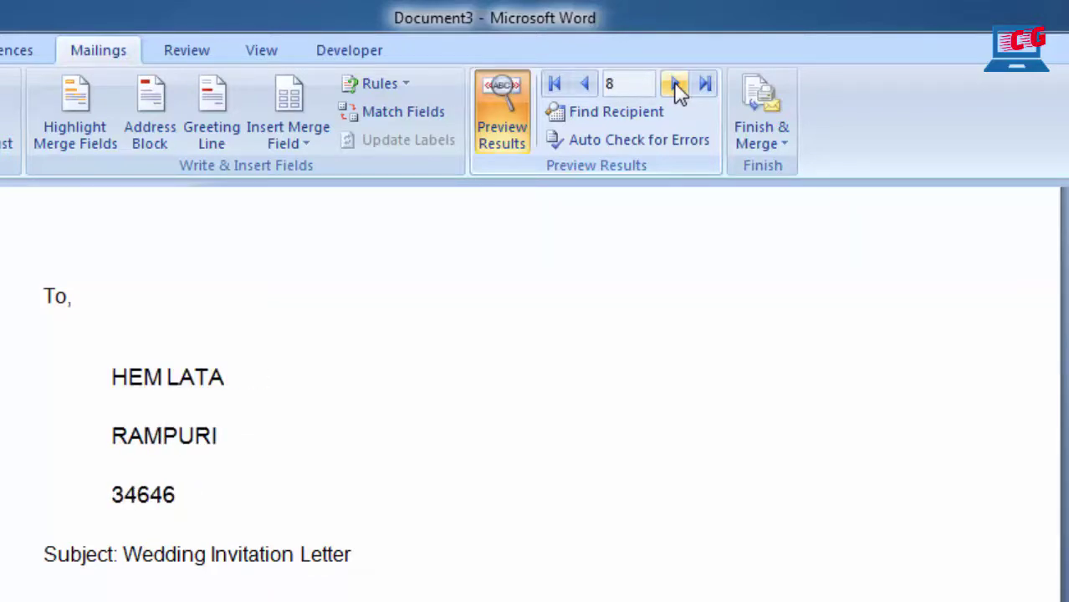
{"action": "left_click", "coordinate": [676, 85]}
{"action": "left_click", "coordinate": [676, 84]}
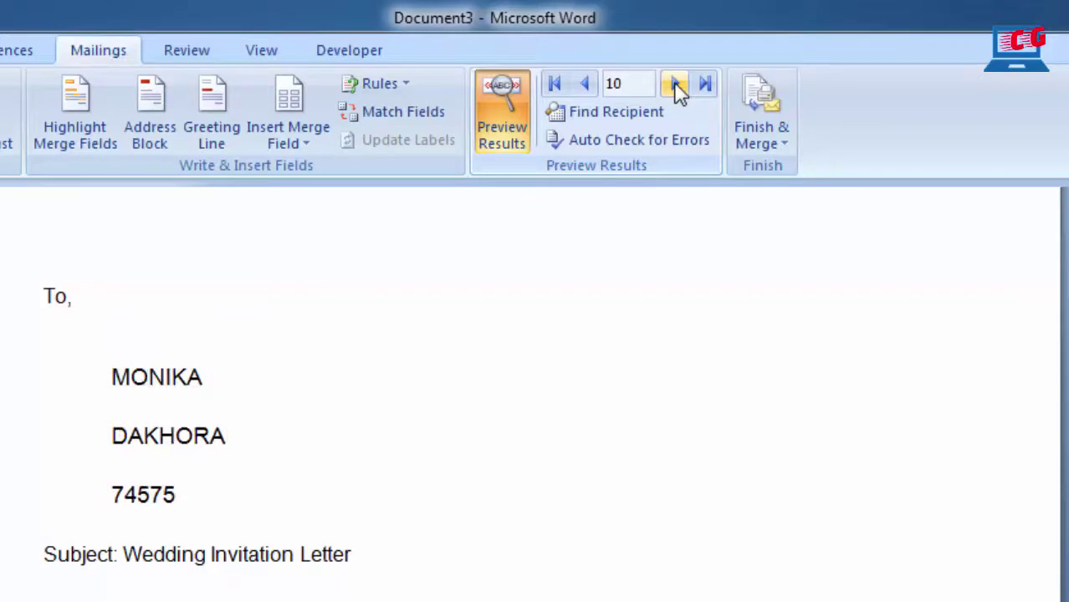
{"action": "left_click", "coordinate": [676, 84]}
{"action": "left_click", "coordinate": [676, 85]}
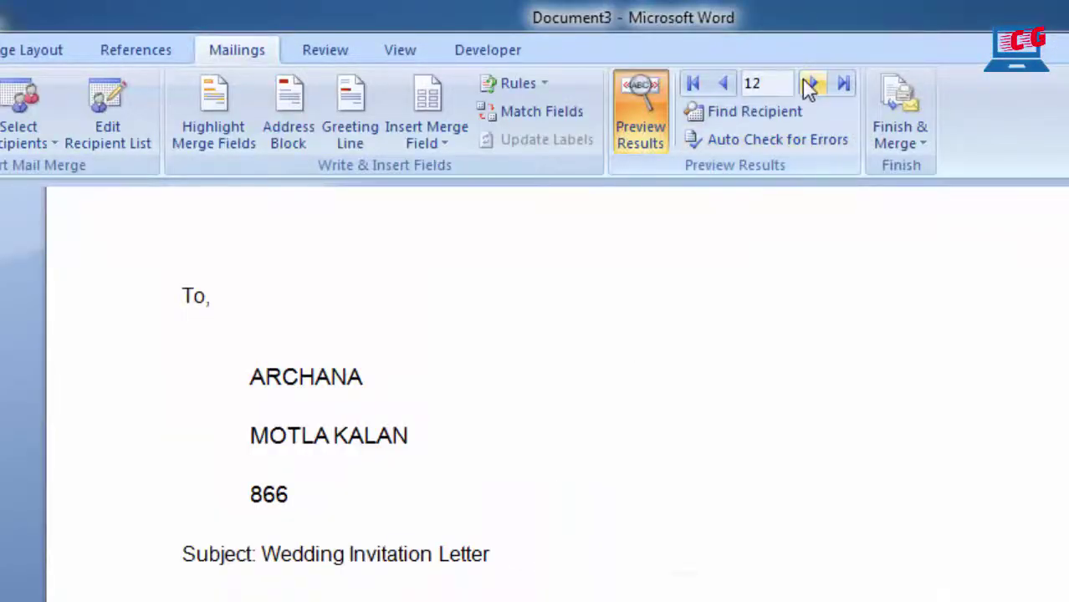
{"action": "left_click", "coordinate": [813, 85]}
{"action": "left_click", "coordinate": [813, 85]}
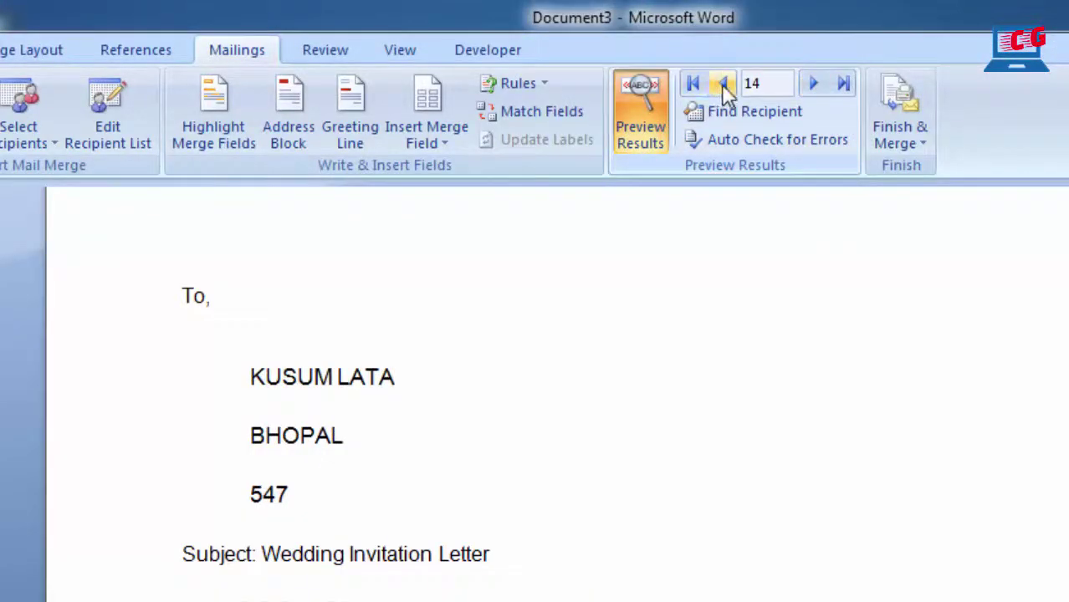
{"action": "left_click", "coordinate": [722, 84]}
{"action": "left_click", "coordinate": [722, 84]}
{"action": "left_click", "coordinate": [722, 83]}
{"action": "left_click", "coordinate": [723, 84]}
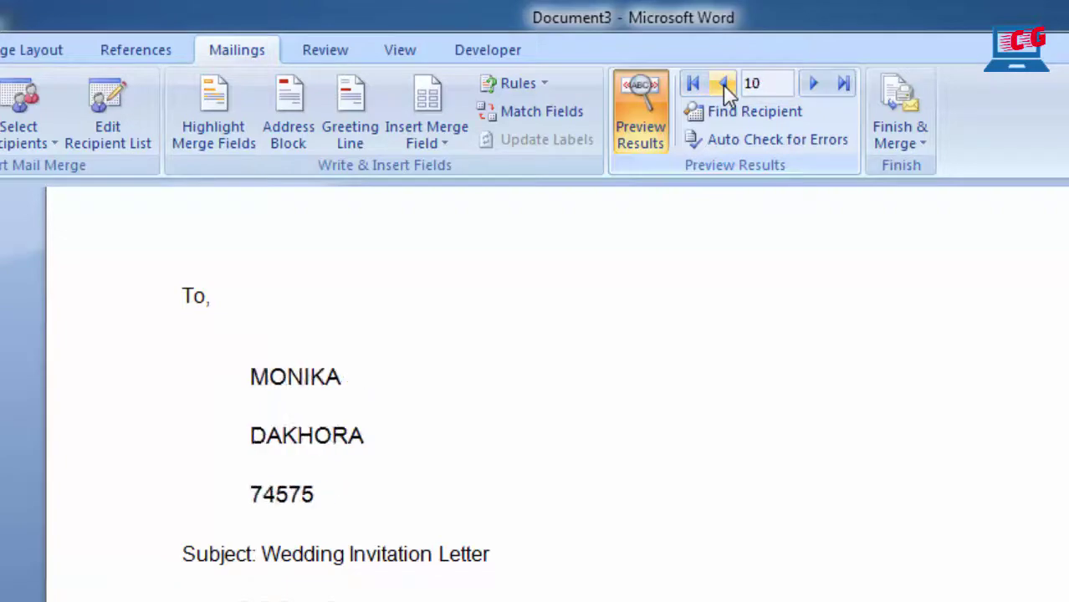
{"action": "scroll", "coordinate": [661, 450], "scroll_direction": "down", "scroll_amount": 10}
{"action": "scroll", "coordinate": [666, 456], "scroll_direction": "down", "scroll_amount": 3}
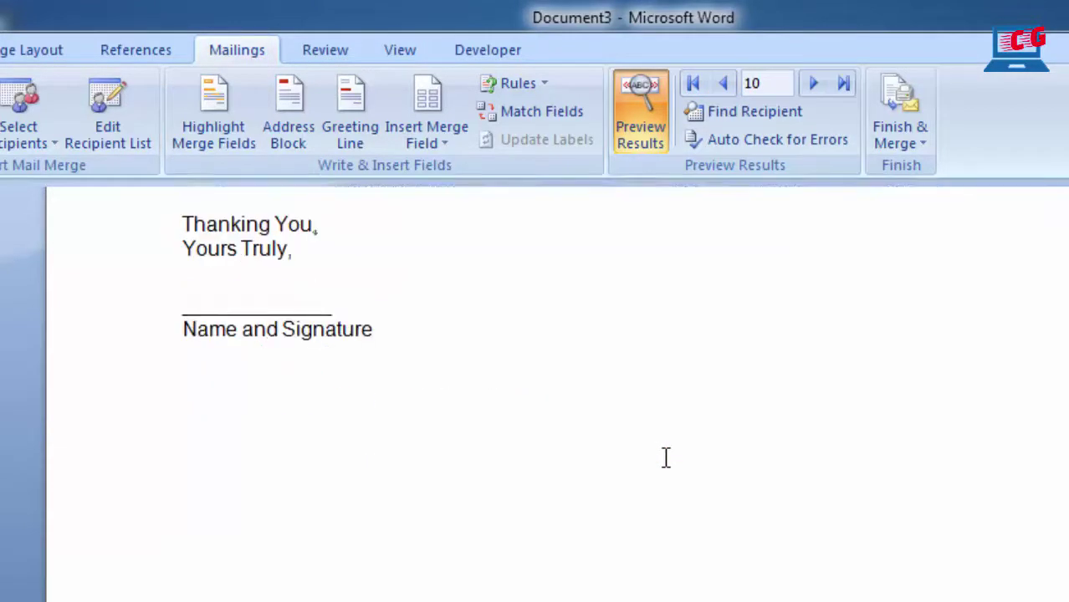
{"action": "scroll", "coordinate": [665, 457], "scroll_direction": "up", "scroll_amount": 7}
{"action": "scroll", "coordinate": [665, 457], "scroll_direction": "up", "scroll_amount": 10}
{"action": "scroll", "coordinate": [665, 456], "scroll_direction": "up", "scroll_amount": 2}
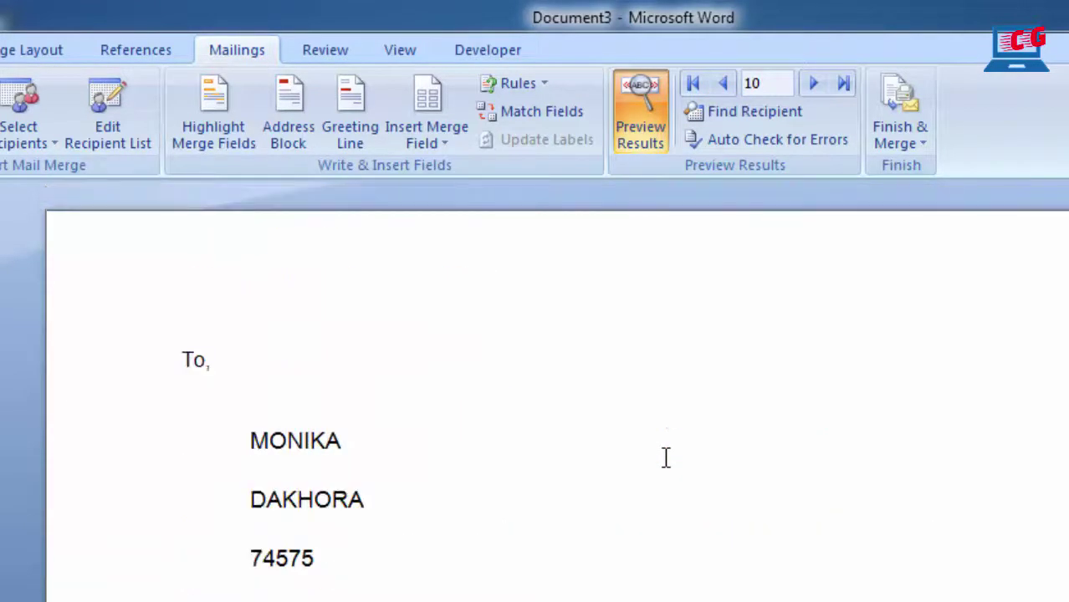
{"action": "scroll", "coordinate": [666, 456], "scroll_direction": "down", "scroll_amount": 3}
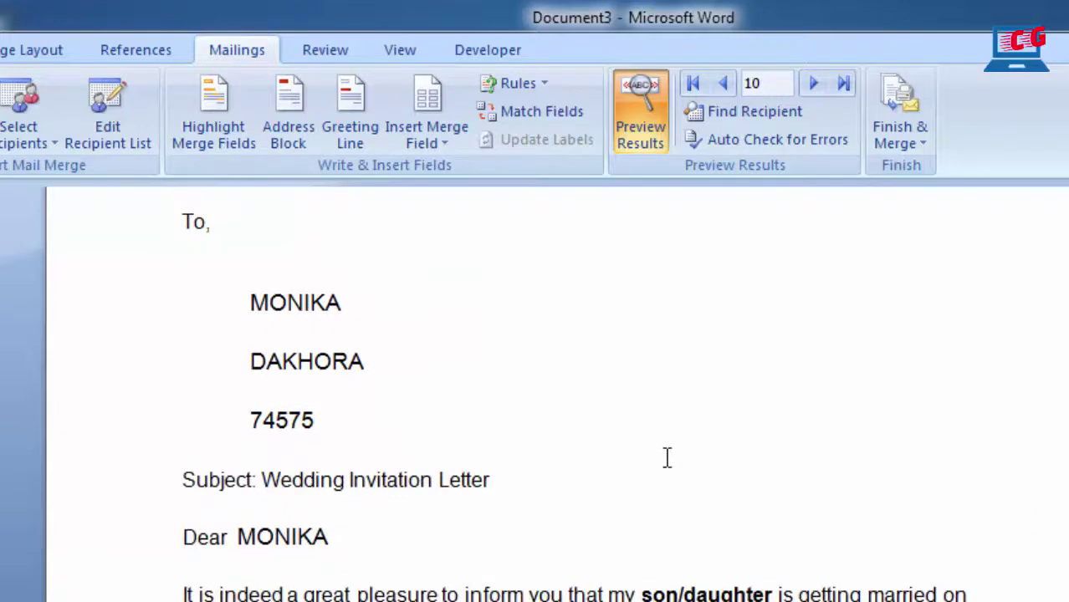
Merge all records with Edit Individual Documents into the new Letters1 document.
{"action": "left_click", "coordinate": [923, 151]}
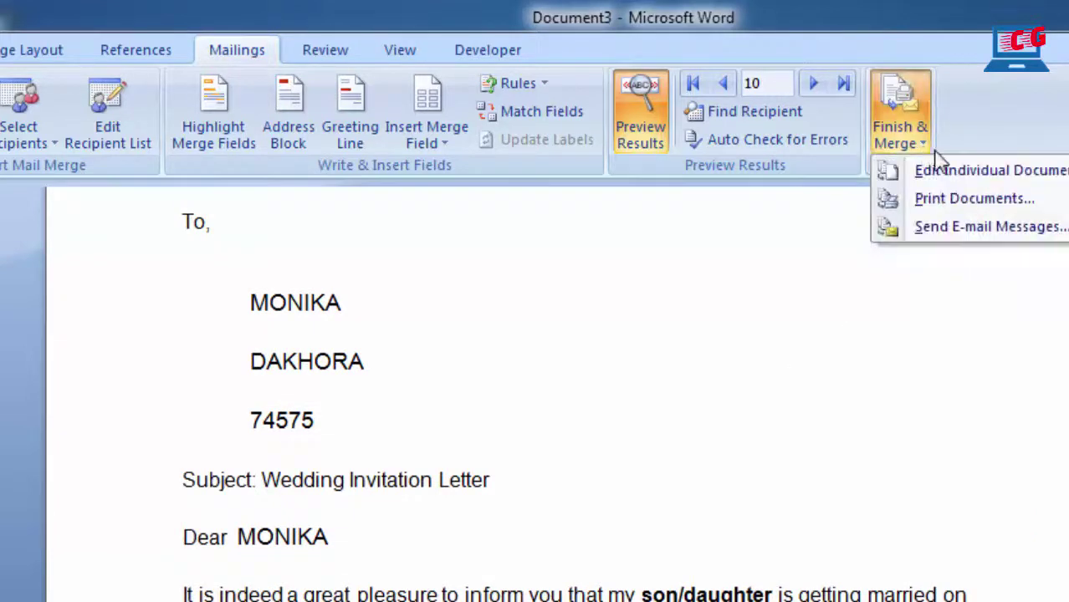
{"action": "left_click", "coordinate": [1061, 172]}
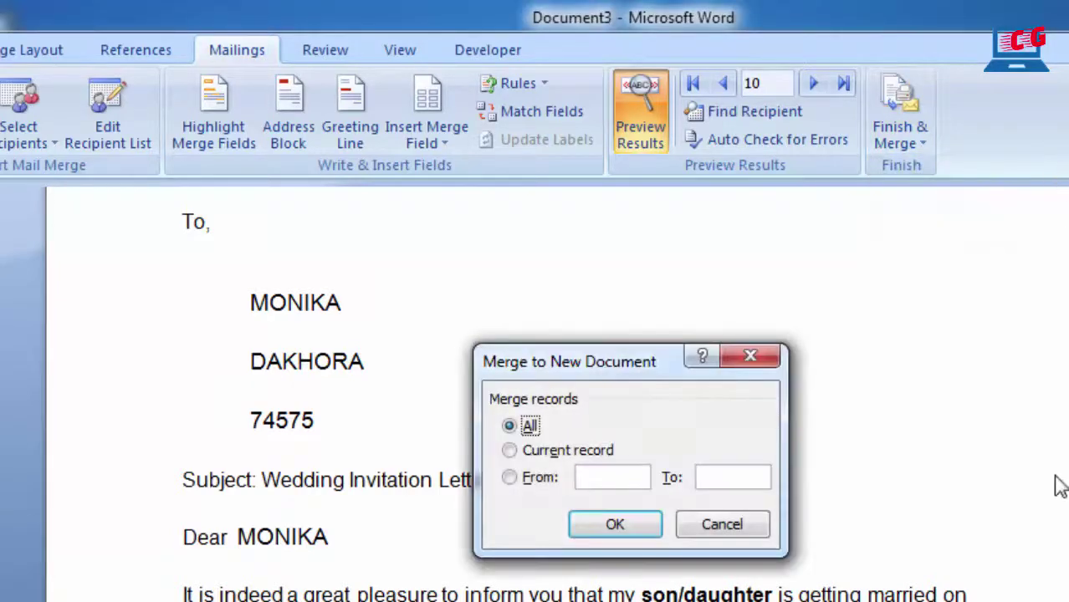
{"action": "left_click", "coordinate": [635, 526]}
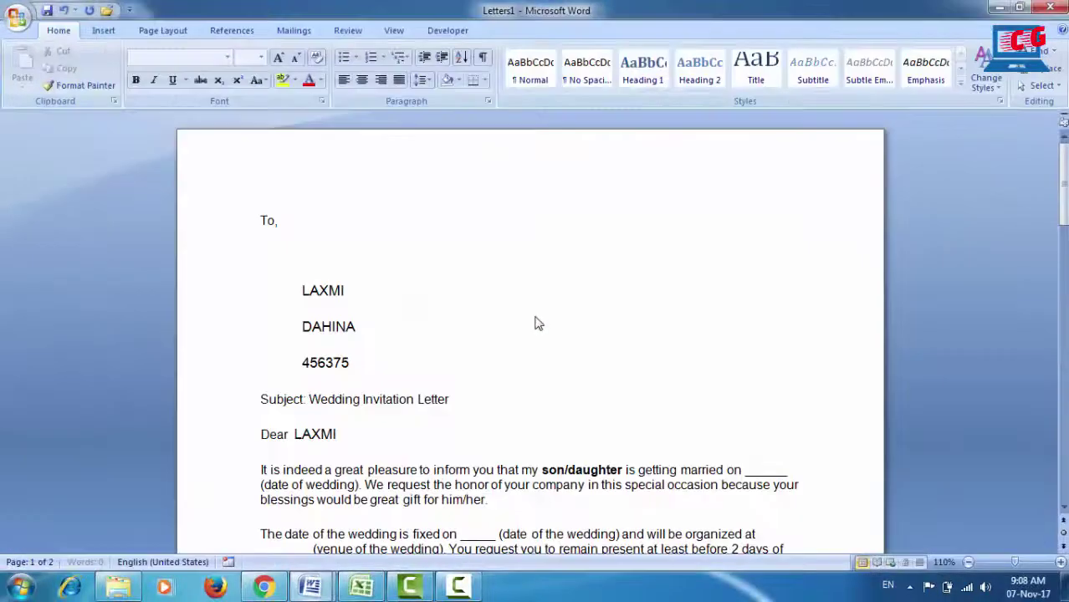
{"action": "scroll", "coordinate": [536, 320], "scroll_direction": "down", "scroll_amount": 4}
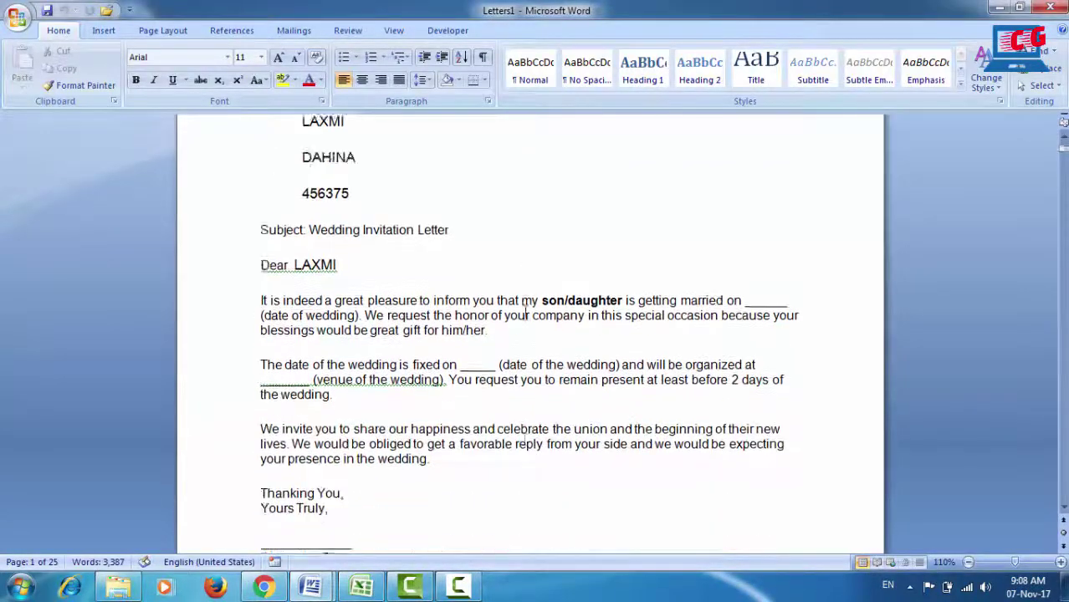
{"action": "scroll", "coordinate": [527, 313], "scroll_direction": "down", "scroll_amount": 2}
{"action": "scroll", "coordinate": [525, 312], "scroll_direction": "down", "scroll_amount": 7}
{"action": "scroll", "coordinate": [525, 313], "scroll_direction": "down", "scroll_amount": 3}
{"action": "scroll", "coordinate": [524, 314], "scroll_direction": "down", "scroll_amount": 1}
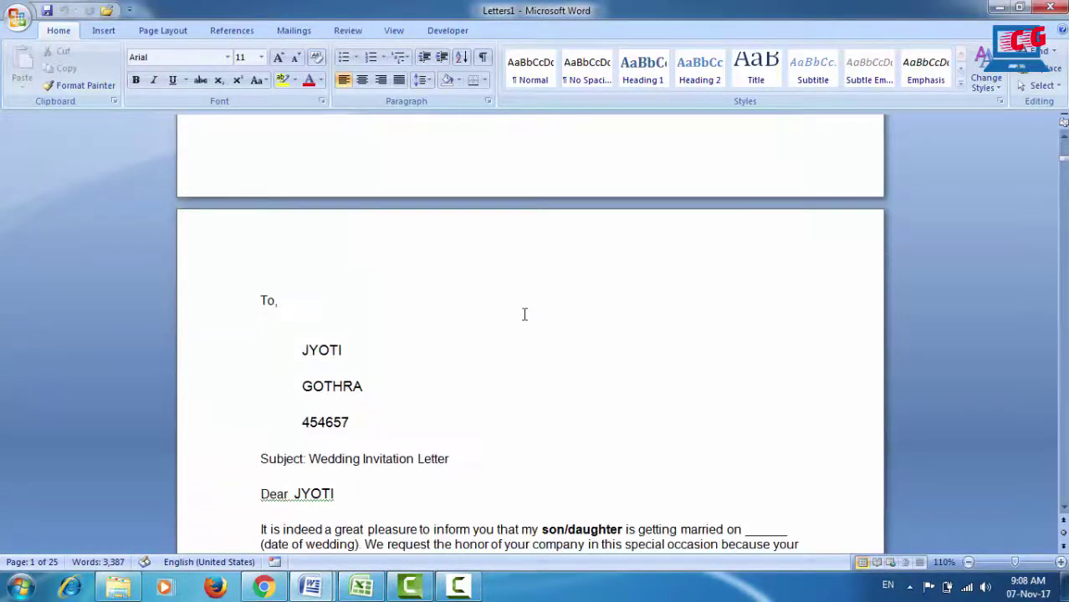
{"action": "scroll", "coordinate": [524, 314], "scroll_direction": "down", "scroll_amount": 3}
{"action": "scroll", "coordinate": [524, 315], "scroll_direction": "down", "scroll_amount": 5}
{"action": "scroll", "coordinate": [524, 314], "scroll_direction": "down", "scroll_amount": 5}
{"action": "scroll", "coordinate": [525, 314], "scroll_direction": "down", "scroll_amount": 5}
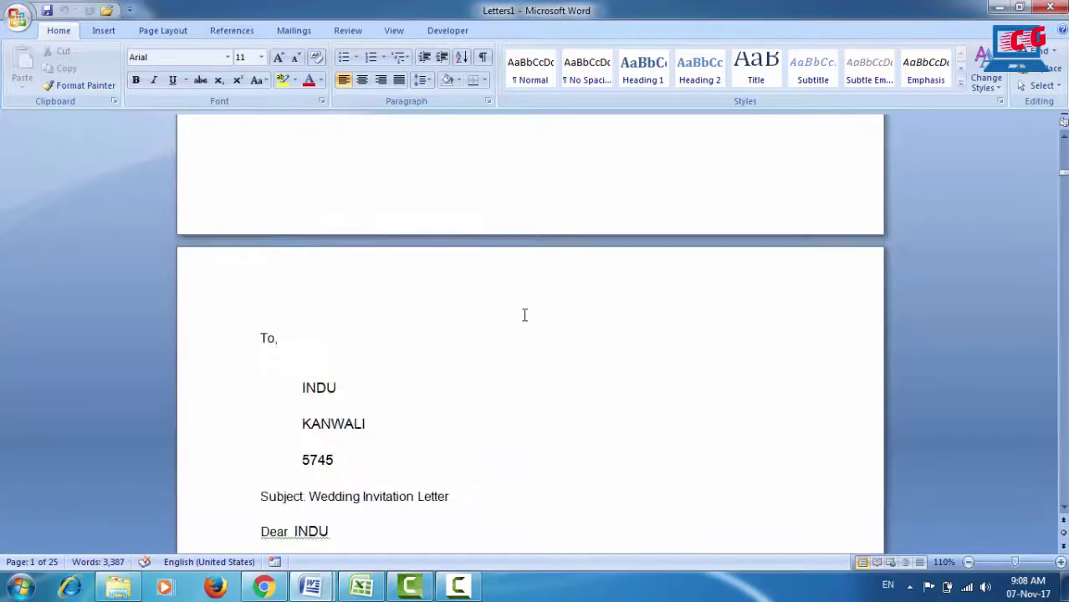
{"action": "scroll", "coordinate": [525, 314], "scroll_direction": "down", "scroll_amount": 5}
{"action": "scroll", "coordinate": [525, 314], "scroll_direction": "down", "scroll_amount": 7}
{"action": "scroll", "coordinate": [524, 316], "scroll_direction": "down", "scroll_amount": 7}
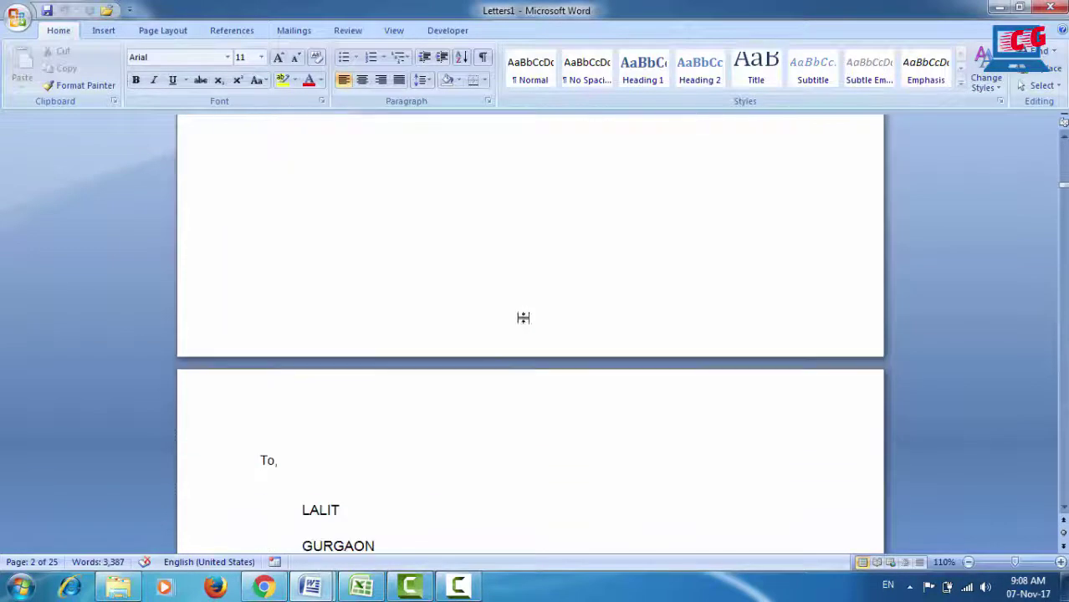
{"action": "scroll", "coordinate": [524, 318], "scroll_direction": "down", "scroll_amount": 8}
{"action": "scroll", "coordinate": [524, 318], "scroll_direction": "down", "scroll_amount": 6}
{"action": "scroll", "coordinate": [524, 318], "scroll_direction": "down", "scroll_amount": 7}
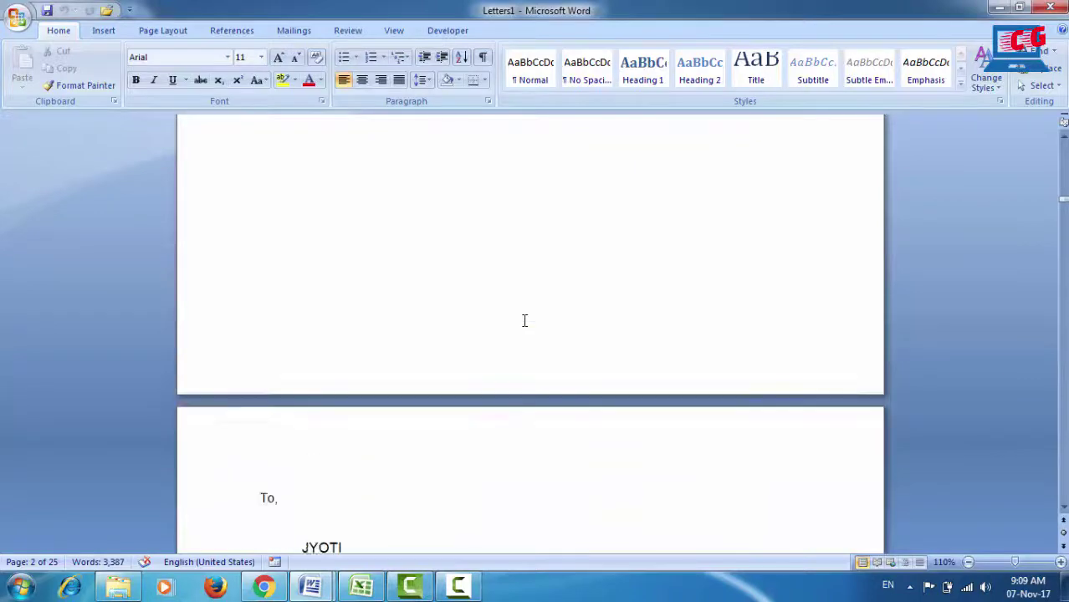
{"action": "scroll", "coordinate": [525, 320], "scroll_direction": "up", "scroll_amount": 12}
{"action": "scroll", "coordinate": [524, 319], "scroll_direction": "up", "scroll_amount": 8}
{"action": "scroll", "coordinate": [524, 318], "scroll_direction": "up", "scroll_amount": 8}
{"action": "scroll", "coordinate": [524, 320], "scroll_direction": "up", "scroll_amount": 5}
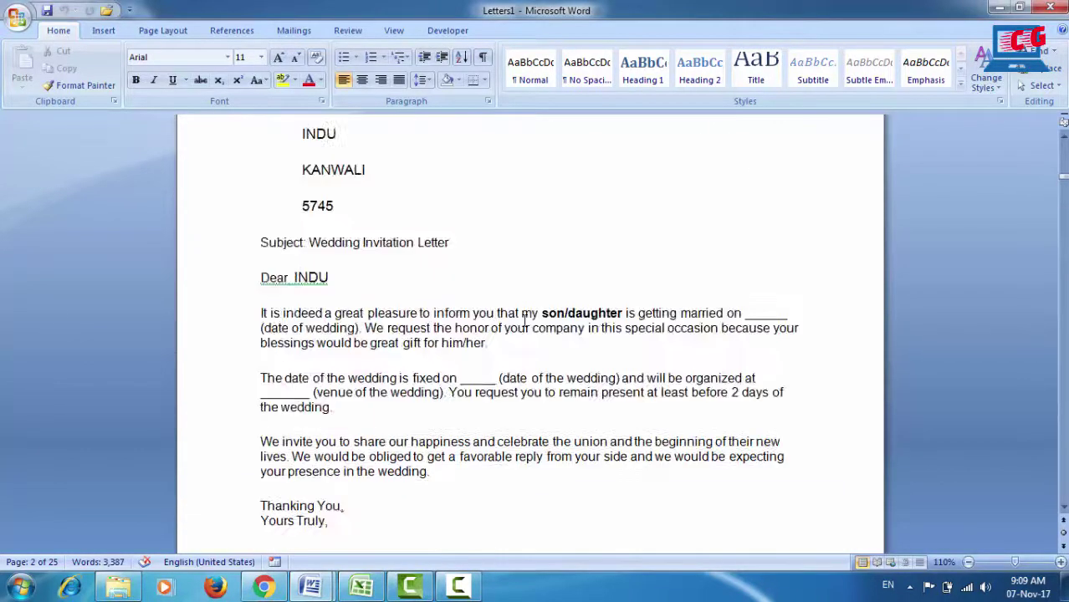
{"action": "scroll", "coordinate": [525, 320], "scroll_direction": "up", "scroll_amount": 8}
{"action": "scroll", "coordinate": [524, 321], "scroll_direction": "up", "scroll_amount": 8}
{"action": "scroll", "coordinate": [525, 321], "scroll_direction": "up", "scroll_amount": 8}
{"action": "scroll", "coordinate": [524, 321], "scroll_direction": "up", "scroll_amount": 6}
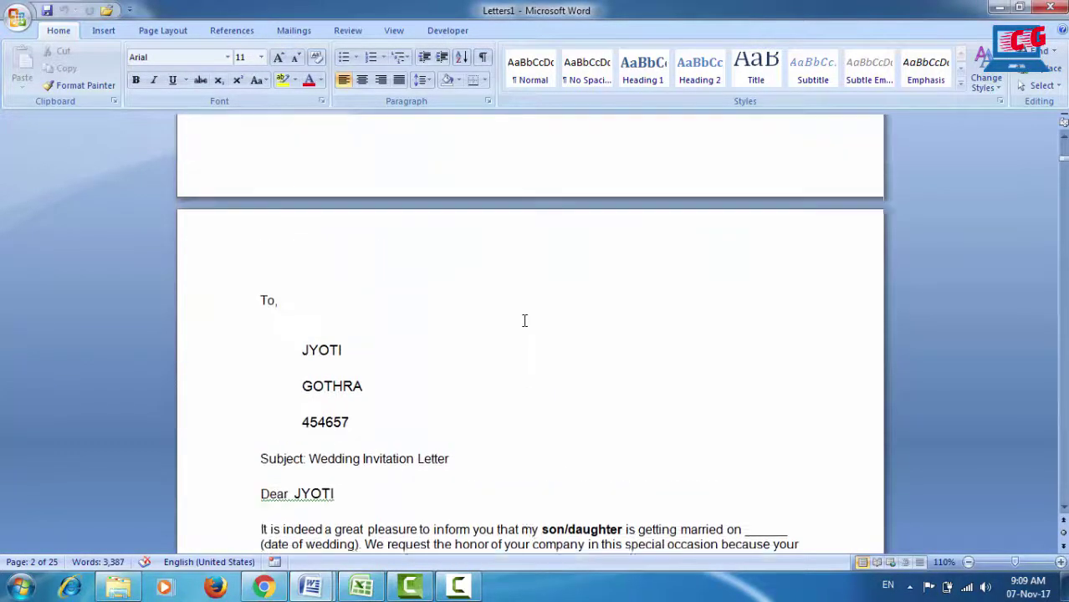
{"action": "scroll", "coordinate": [525, 320], "scroll_direction": "up", "scroll_amount": 8}
{"action": "scroll", "coordinate": [524, 321], "scroll_direction": "up", "scroll_amount": 6}
{"action": "scroll", "coordinate": [525, 320], "scroll_direction": "up", "scroll_amount": 4}
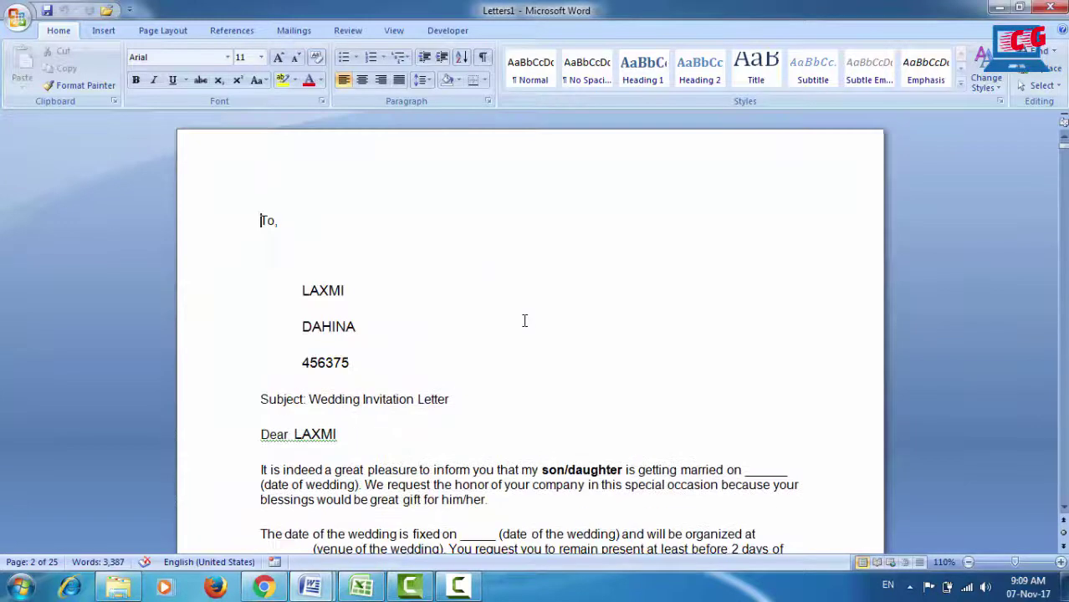
{"action": "left_click", "coordinate": [512, 401]}
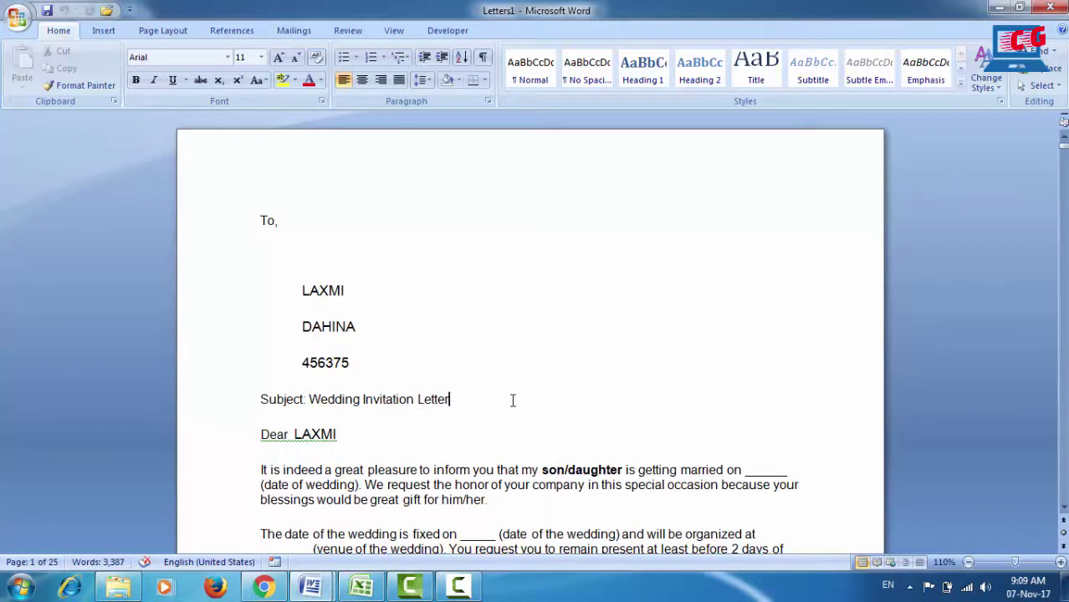